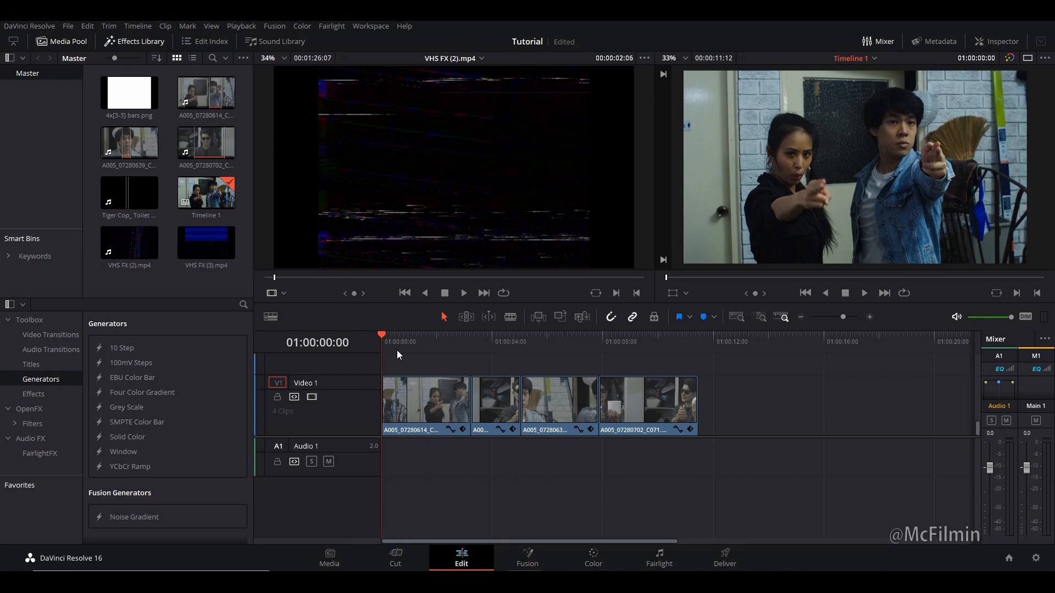
# Preview different points of the VHS FX (2).mp4 overlay footage in the source viewer.
pyautogui.click(313, 280)
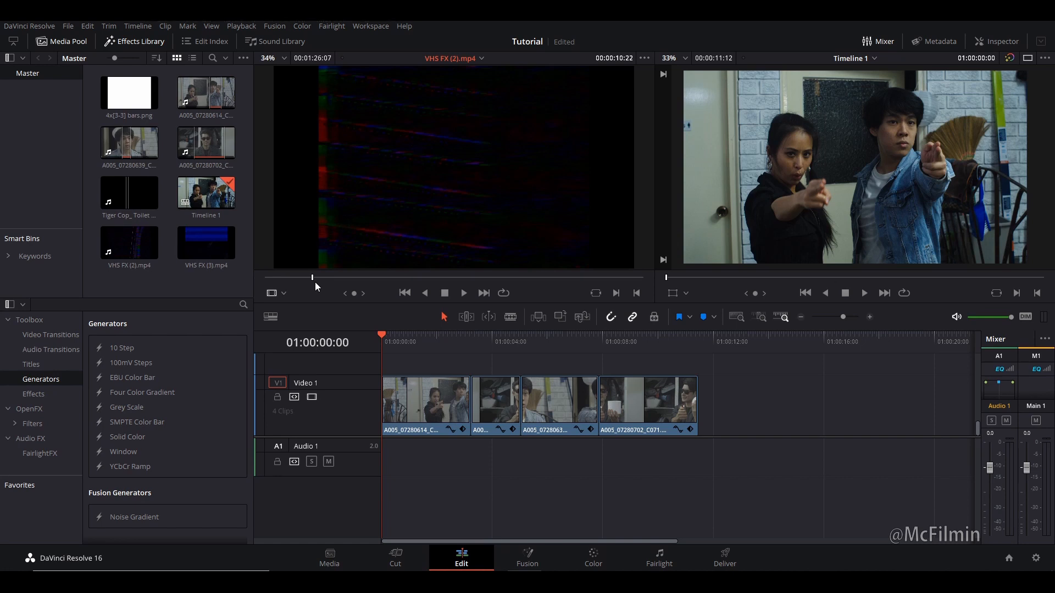
pyautogui.moveTo(311, 279); pyautogui.dragTo(269, 293)
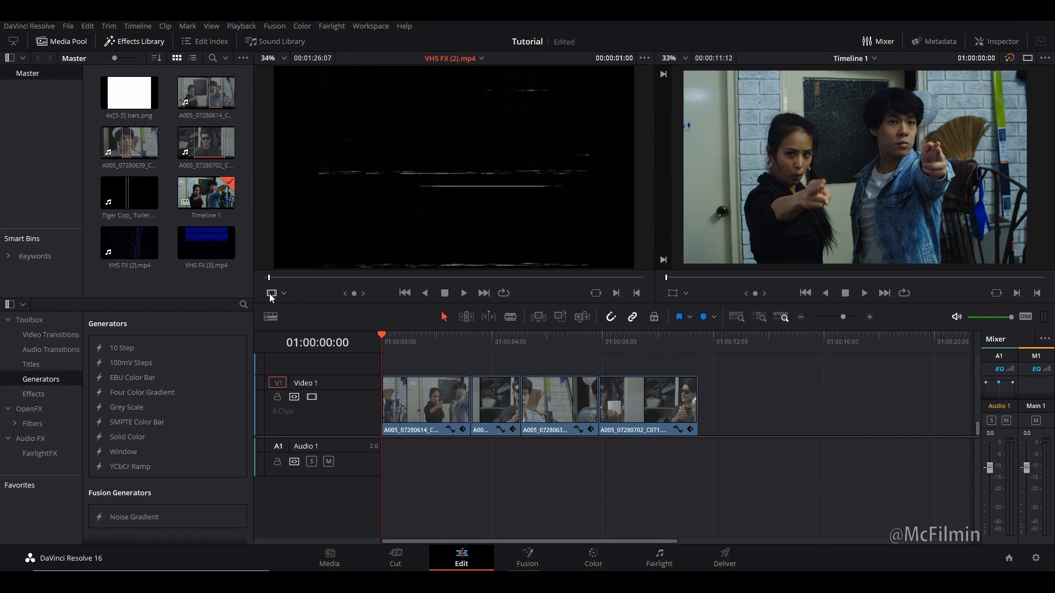
pyautogui.click(146, 90)
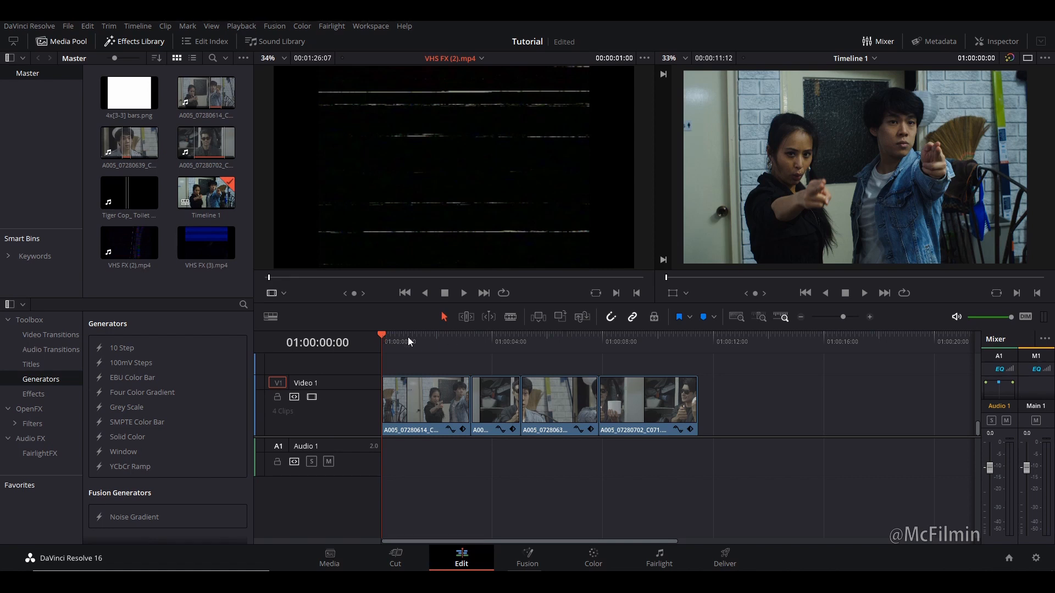
pyautogui.click(135, 104)
# Try a 1.33 output blanking on the timeline.
pyautogui.click(138, 26)
pyautogui.moveTo(172, 398)
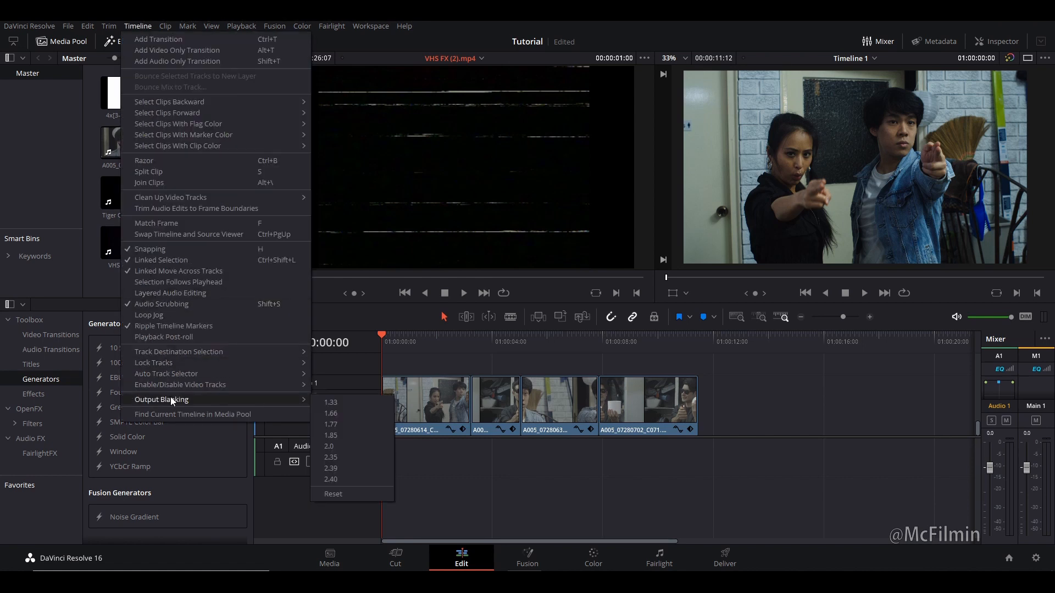
pyautogui.click(321, 404)
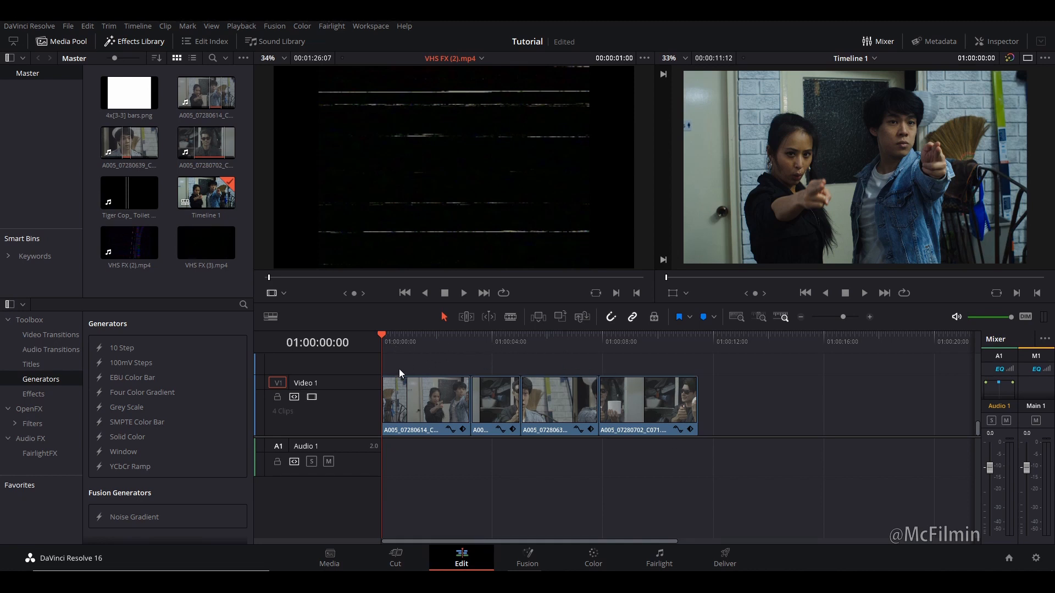
# Place 4x[3-3] bars.png on the track above the footage, extend it over all four clips, and save the project.
pyautogui.moveTo(129, 94); pyautogui.dragTo(379, 367)
pyautogui.moveTo(517, 361); pyautogui.dragTo(697, 357)
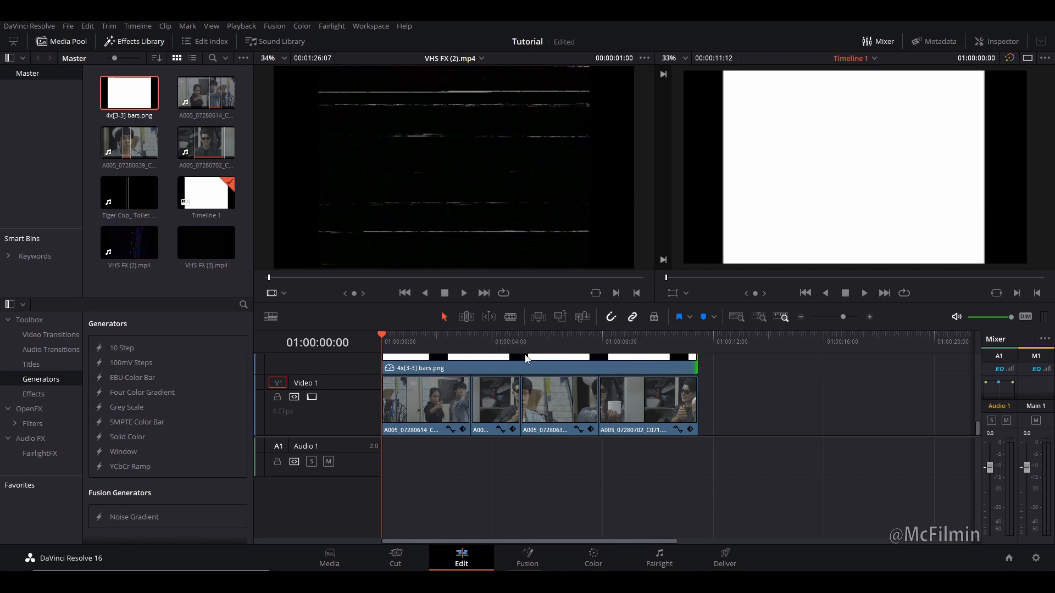
pyautogui.scroll(3, 526, 359)
pyautogui.hotkey('ctrl', 's')
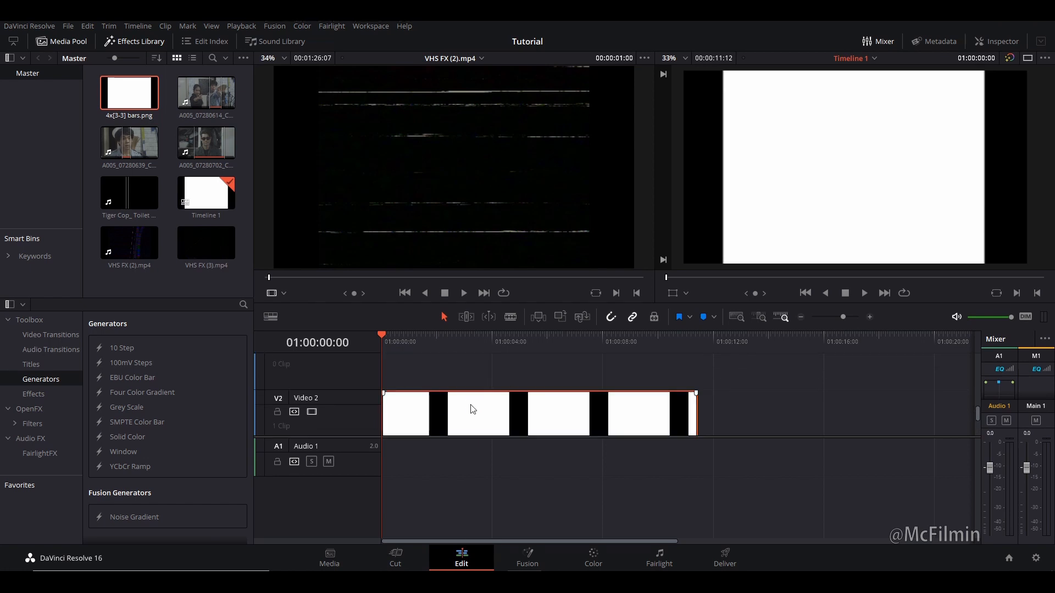
# Set the composite mode of the 4x[3-3] bars.png clip to Multiply.
pyautogui.scroll(-1, 441, 395)
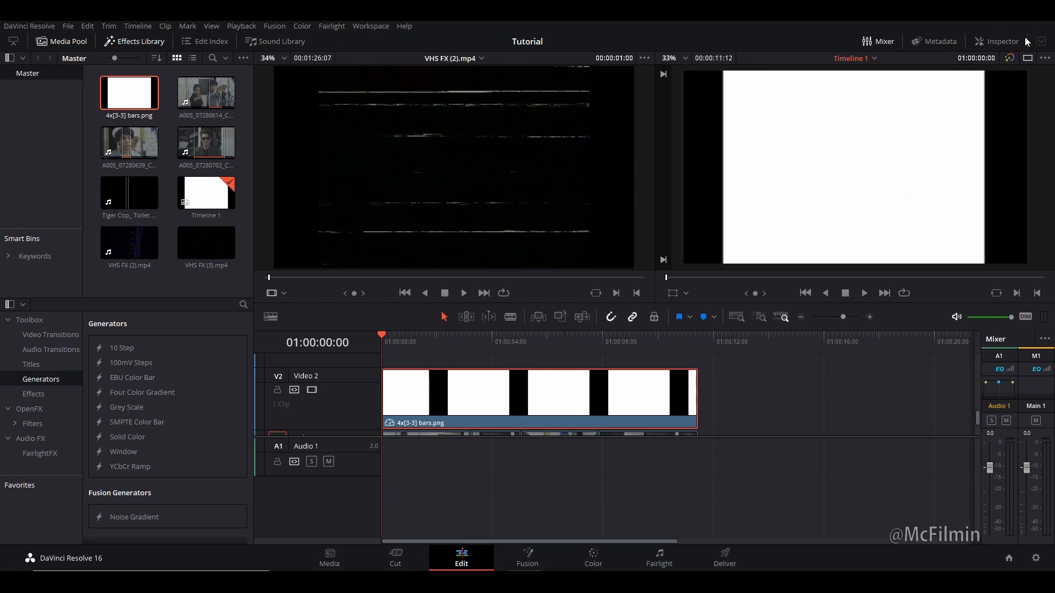
pyautogui.click(986, 42)
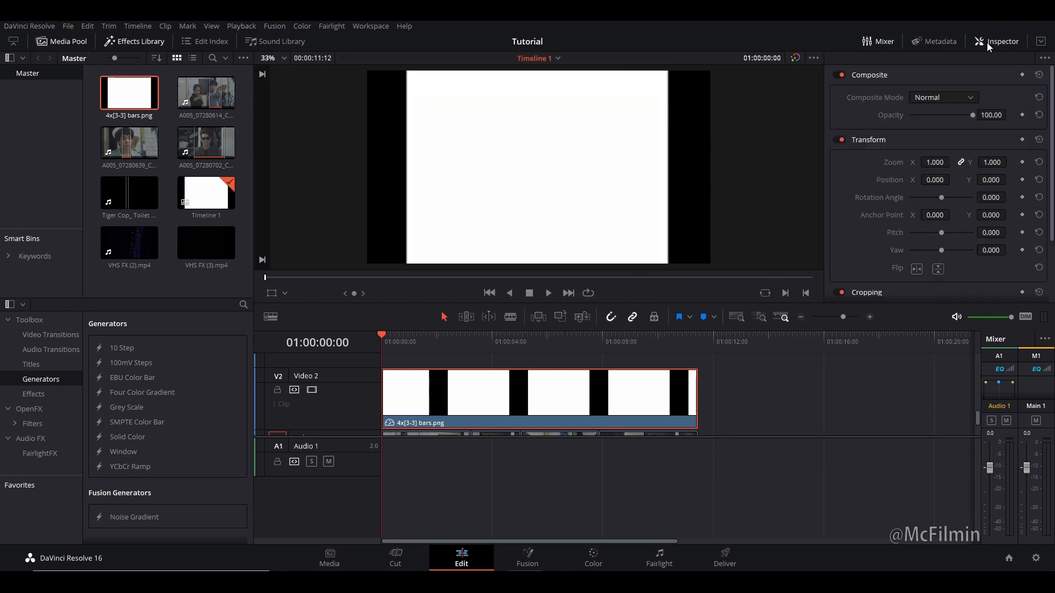
pyautogui.click(956, 98)
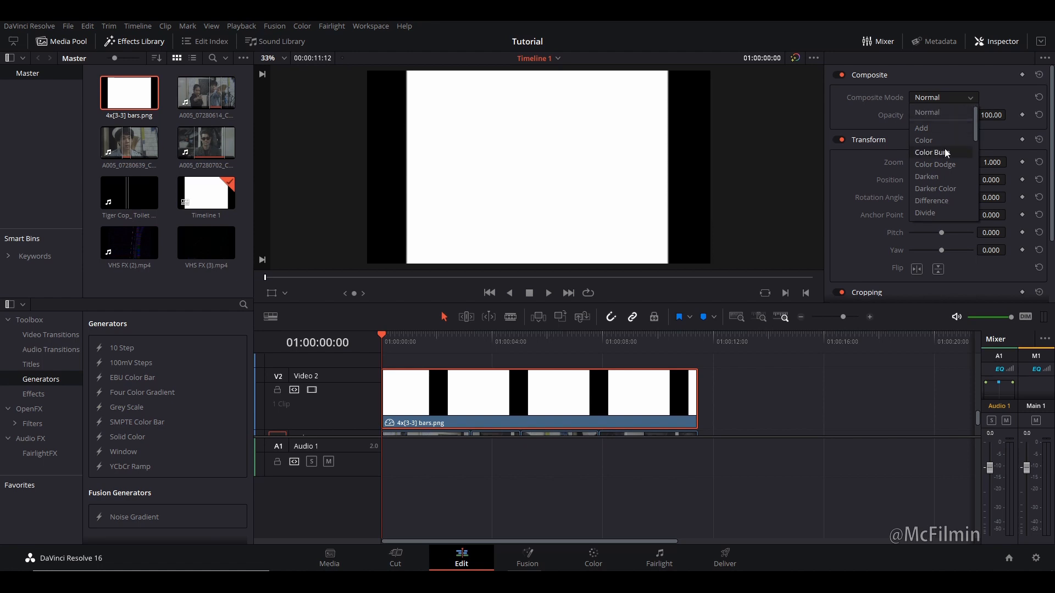
pyautogui.scroll(-3, 945, 148)
pyautogui.click(941, 199)
# Move the bars clip to a higher video track and place an adjustment clip directly above the footage, spanning all four clips.
pyautogui.moveTo(456, 400); pyautogui.dragTo(432, 363)
pyautogui.scroll(3, 427, 378)
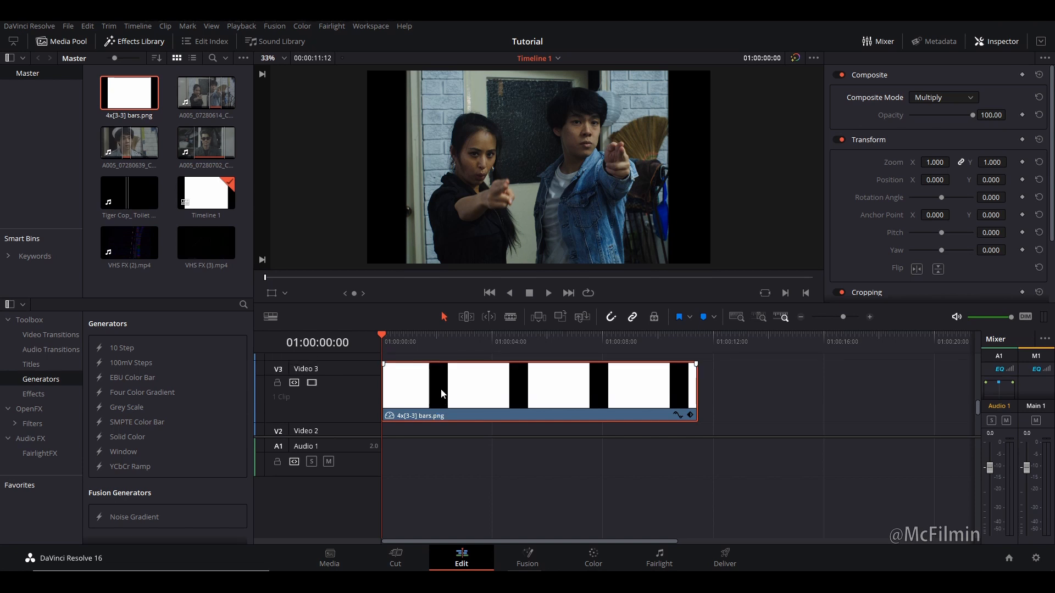
pyautogui.scroll(-5, 434, 351)
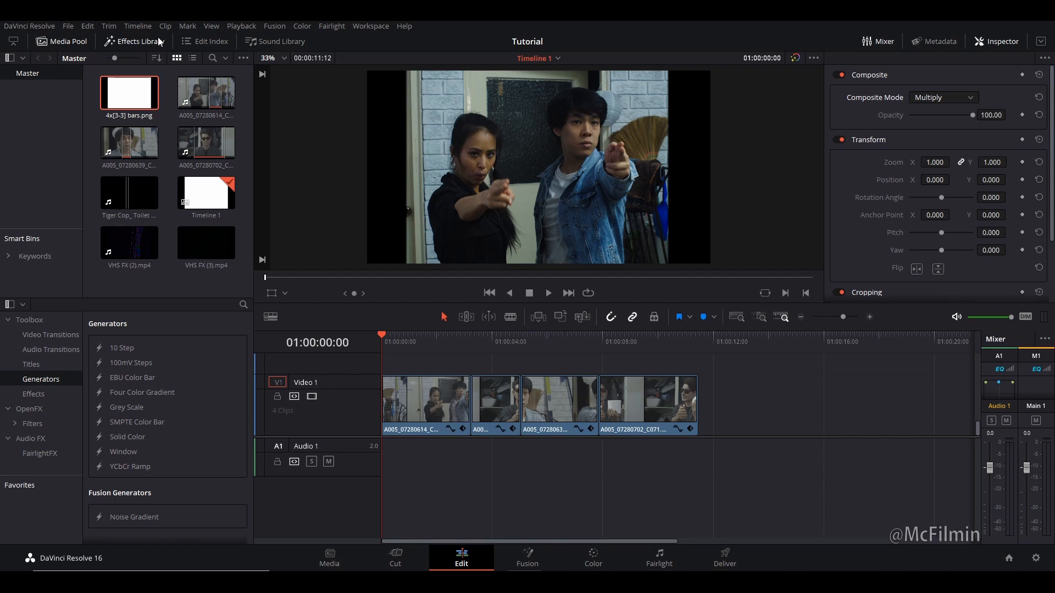
pyautogui.click(32, 394)
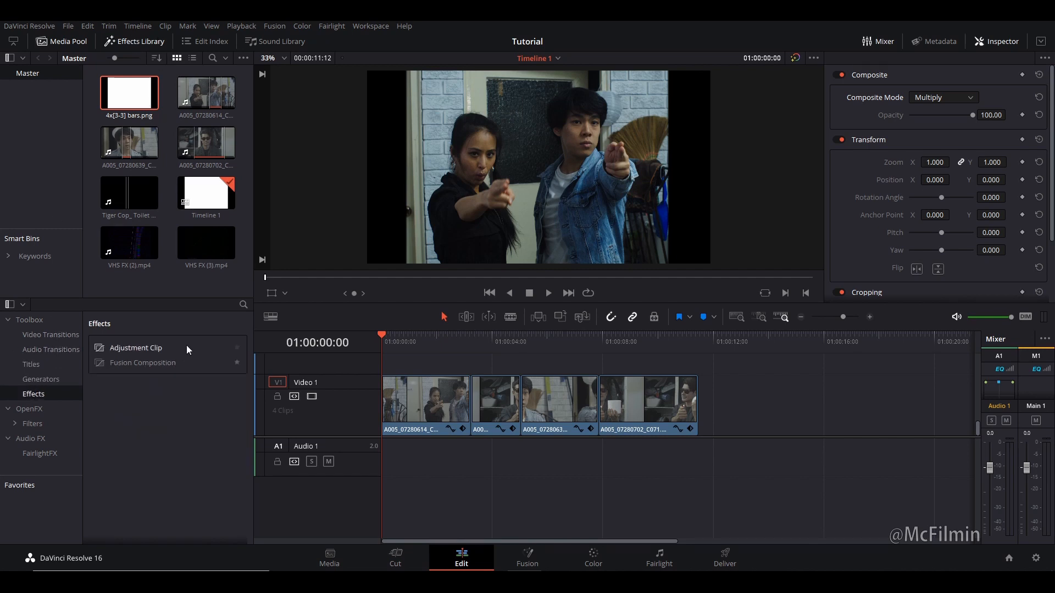
pyautogui.moveTo(133, 347); pyautogui.dragTo(471, 367)
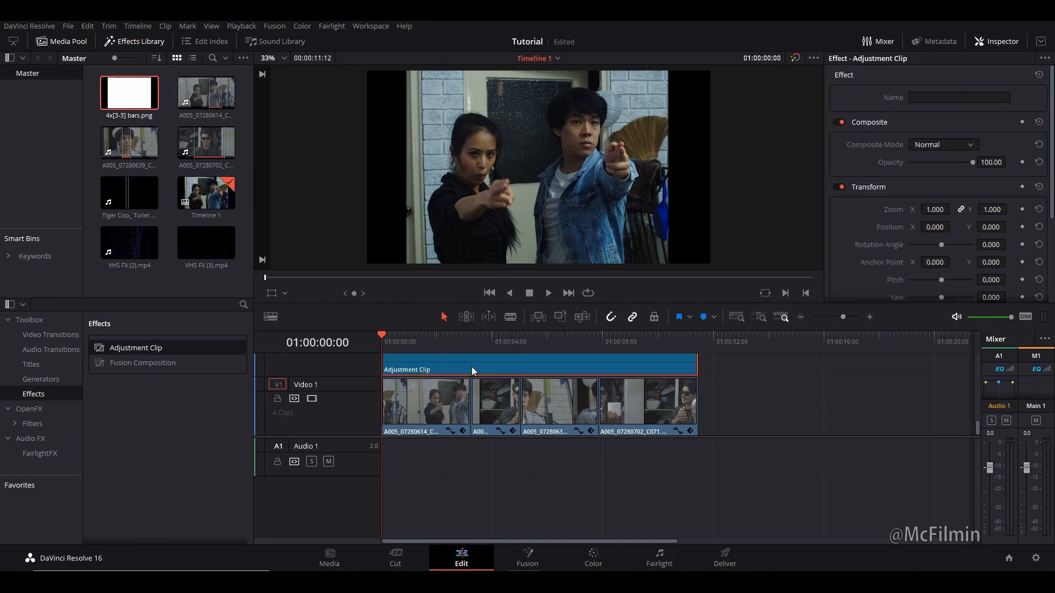
# Switch to the Color page and add a second corrector node in series after node 01 of the adjustment clip.
pyautogui.click(597, 560)
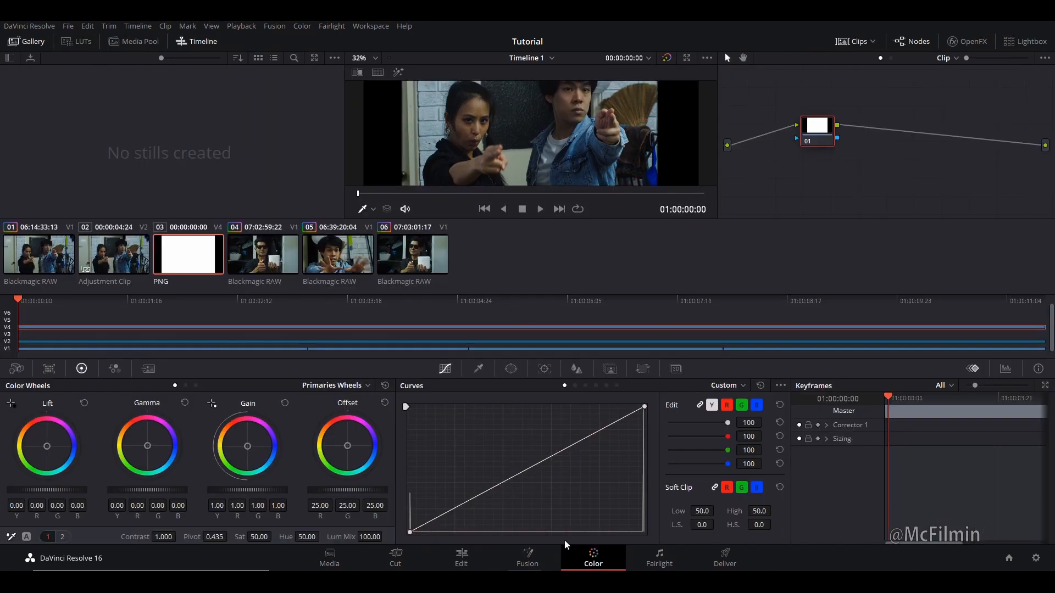
pyautogui.click(119, 266)
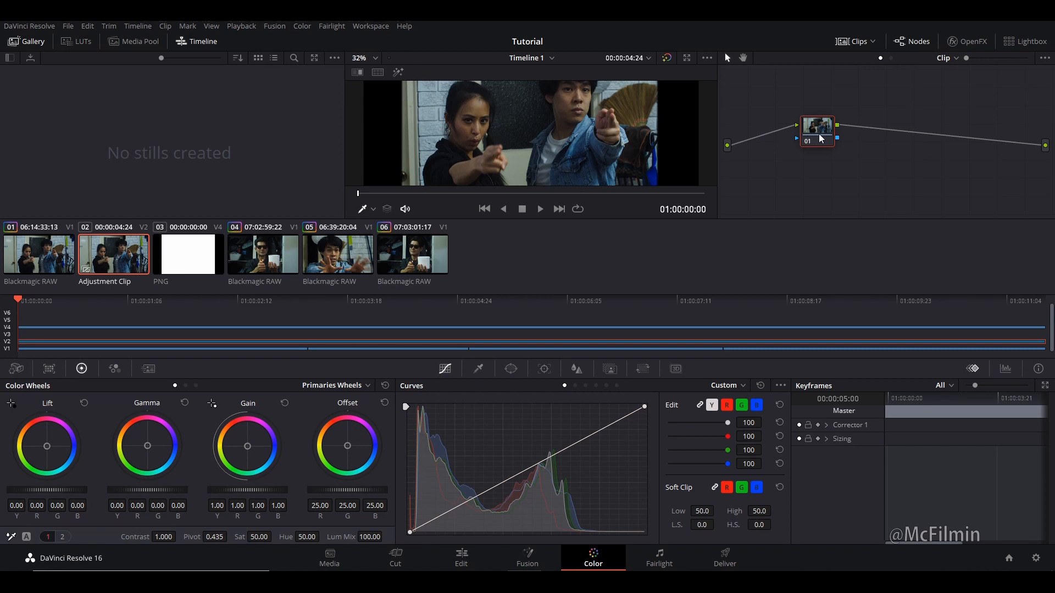
pyautogui.click(919, 42)
pyautogui.click(921, 42)
pyautogui.rightClick(865, 153)
pyautogui.moveTo(885, 164)
pyautogui.click(846, 167)
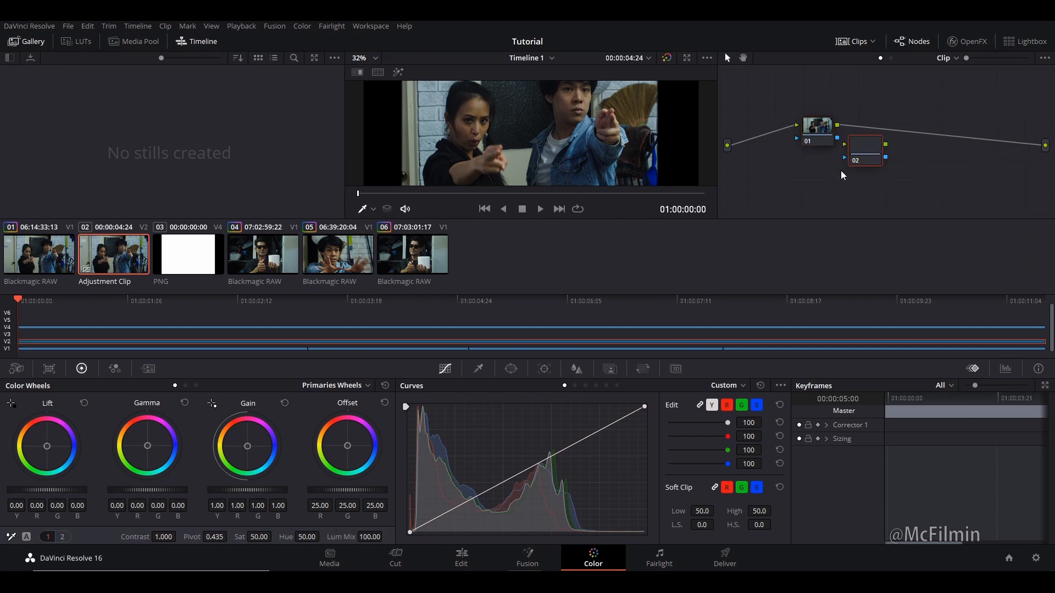
pyautogui.moveTo(857, 157); pyautogui.dragTo(872, 139)
# Add a third corrector node in series between node 02 and the output.
pyautogui.rightClick(923, 172)
pyautogui.moveTo(927, 187)
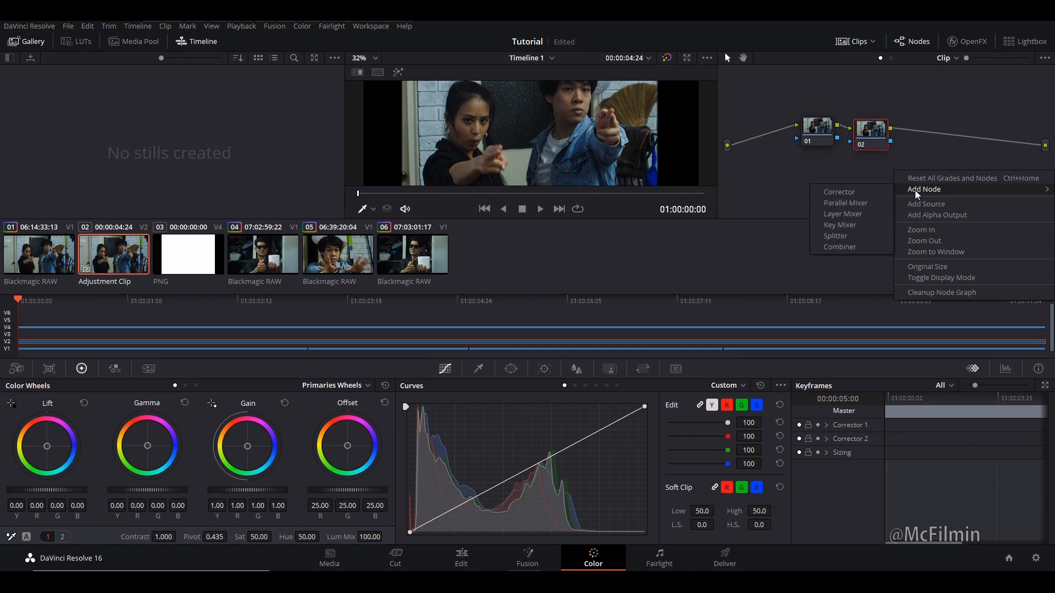
pyautogui.click(839, 190)
pyautogui.moveTo(929, 177); pyautogui.dragTo(934, 139)
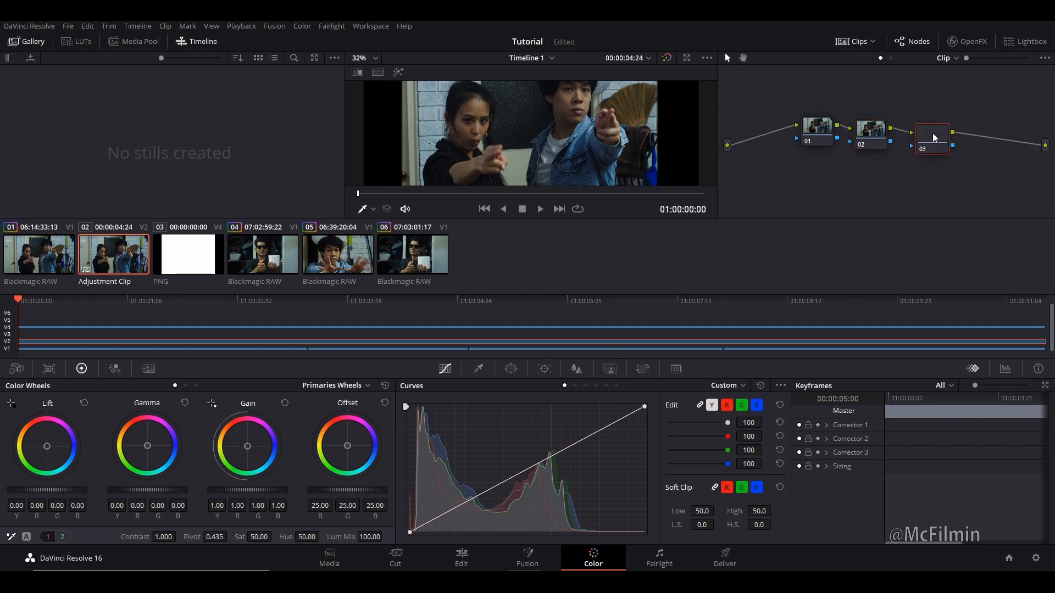
# Increase the contrast of node 01 with an S-shaped custom curve and raise its saturation.
pyautogui.click(815, 131)
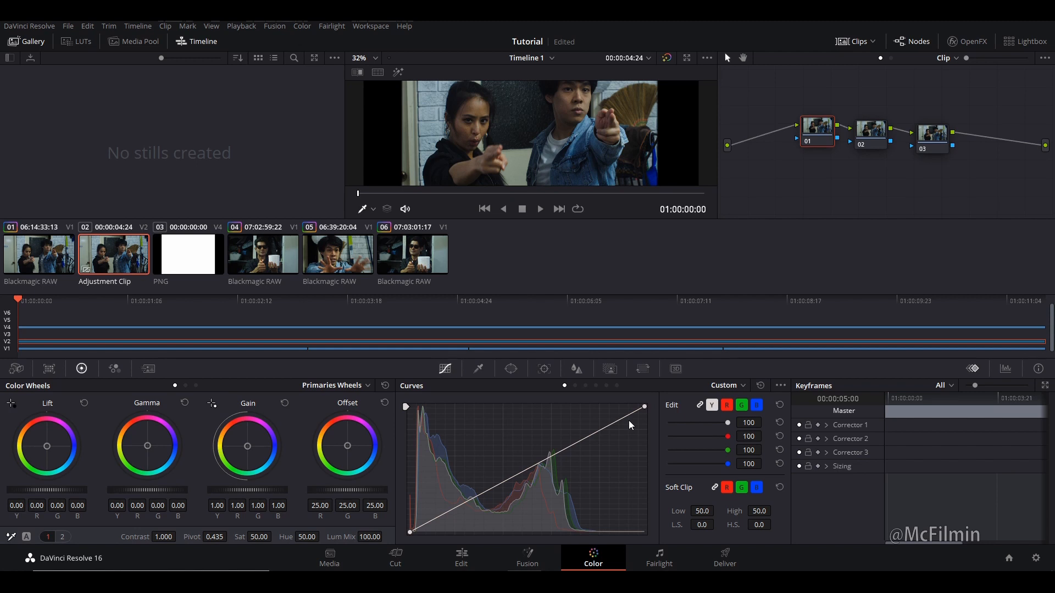
pyautogui.moveTo(616, 429); pyautogui.dragTo(577, 417)
pyautogui.click(462, 498)
pyautogui.moveTo(462, 501); pyautogui.dragTo(460, 514)
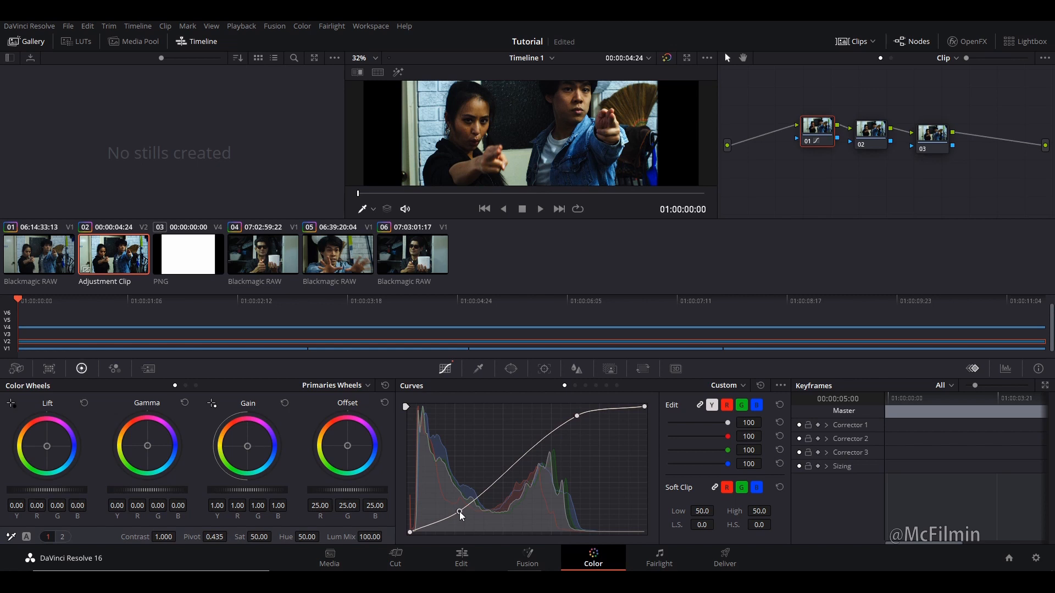
pyautogui.moveTo(577, 418); pyautogui.dragTo(572, 415)
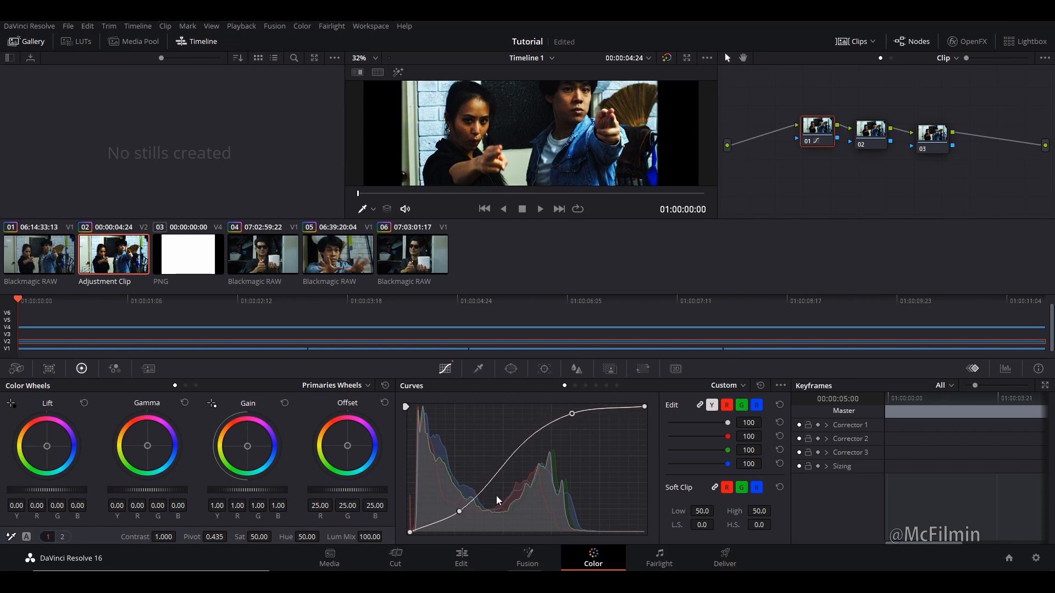
pyautogui.moveTo(460, 514); pyautogui.dragTo(458, 512)
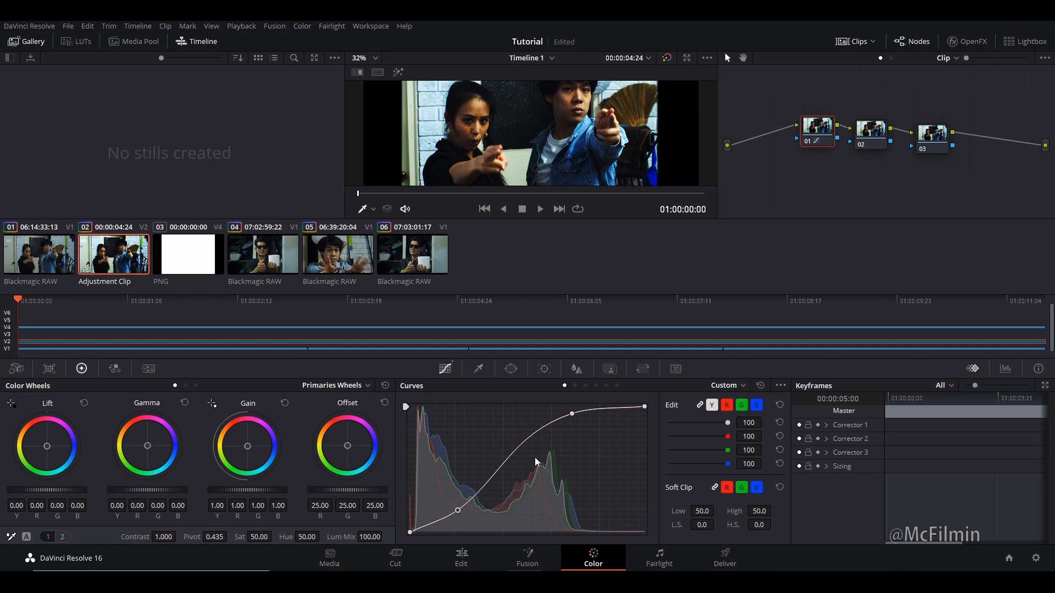
pyautogui.moveTo(259, 537); pyautogui.dragTo(274, 537)
pyautogui.moveTo(275, 536); pyautogui.dragTo(275, 536)
# Soften the image on node 02 by raising the linked blur radius to 0.63.
pyautogui.click(874, 139)
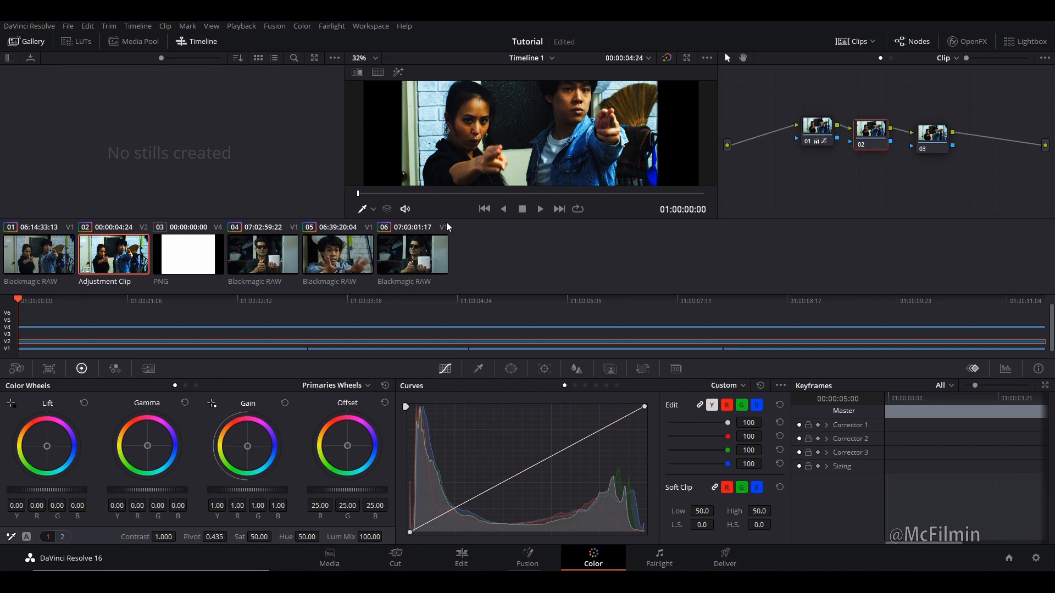
pyautogui.click(576, 369)
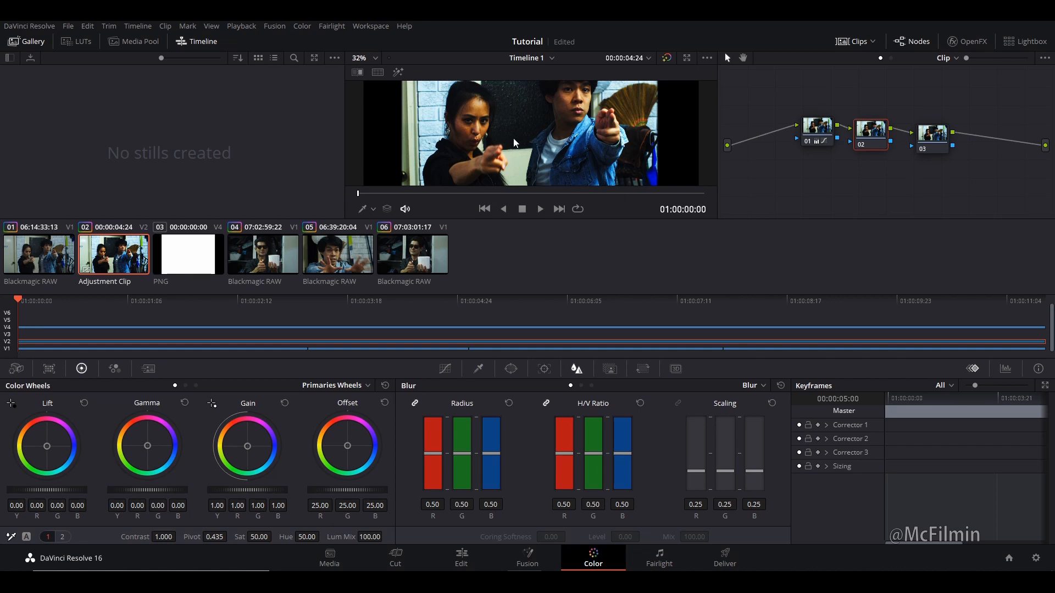
pyautogui.scroll(3, 515, 141)
pyautogui.scroll(2, 445, 134)
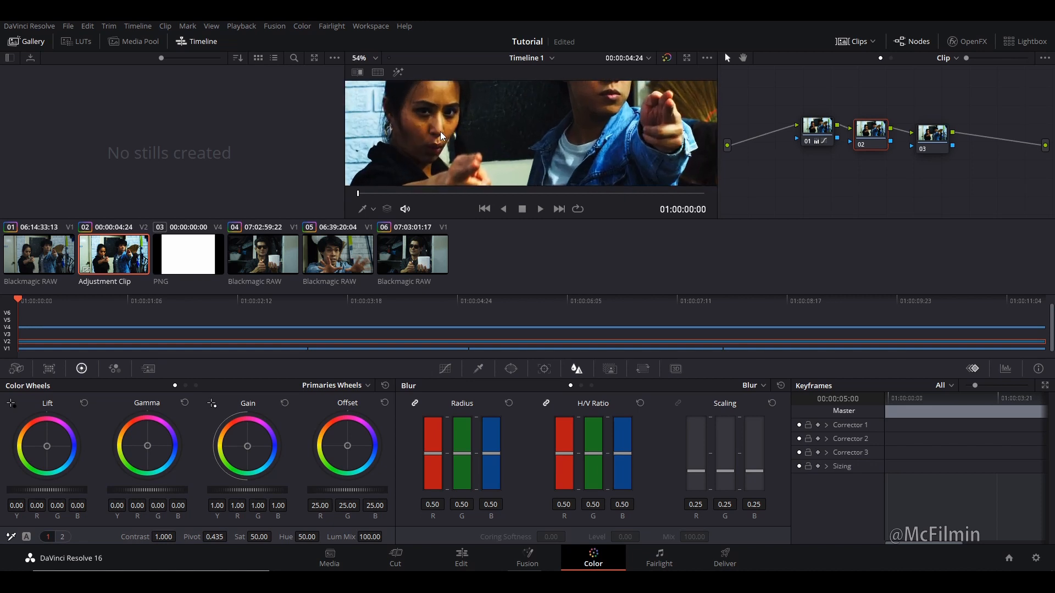
pyautogui.moveTo(465, 459); pyautogui.dragTo(465, 448)
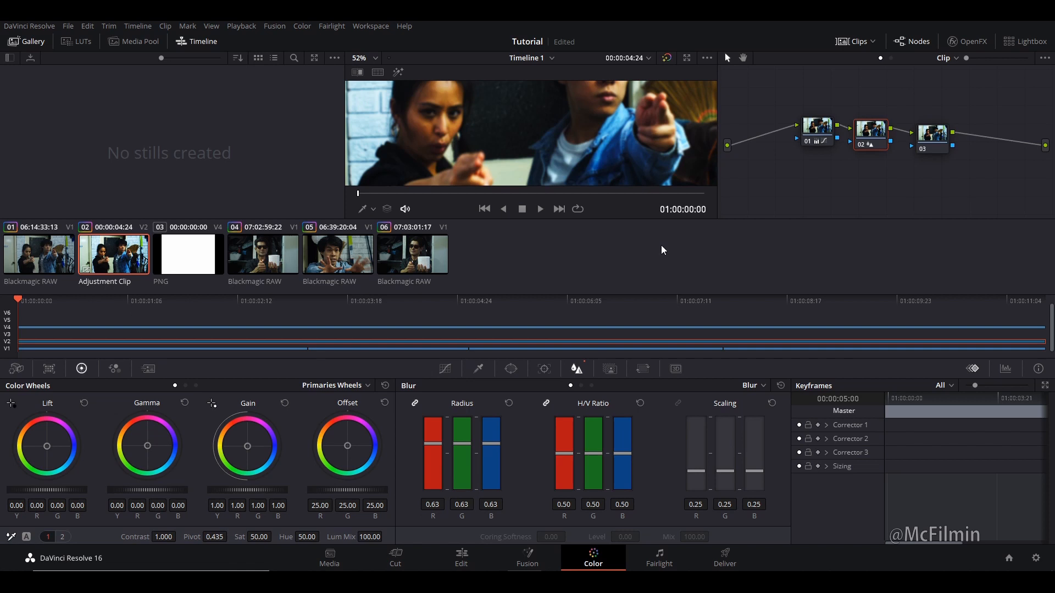
# Sharpen the image on node 03 by lowering the linked blur radius to 0.04.
pyautogui.click(941, 138)
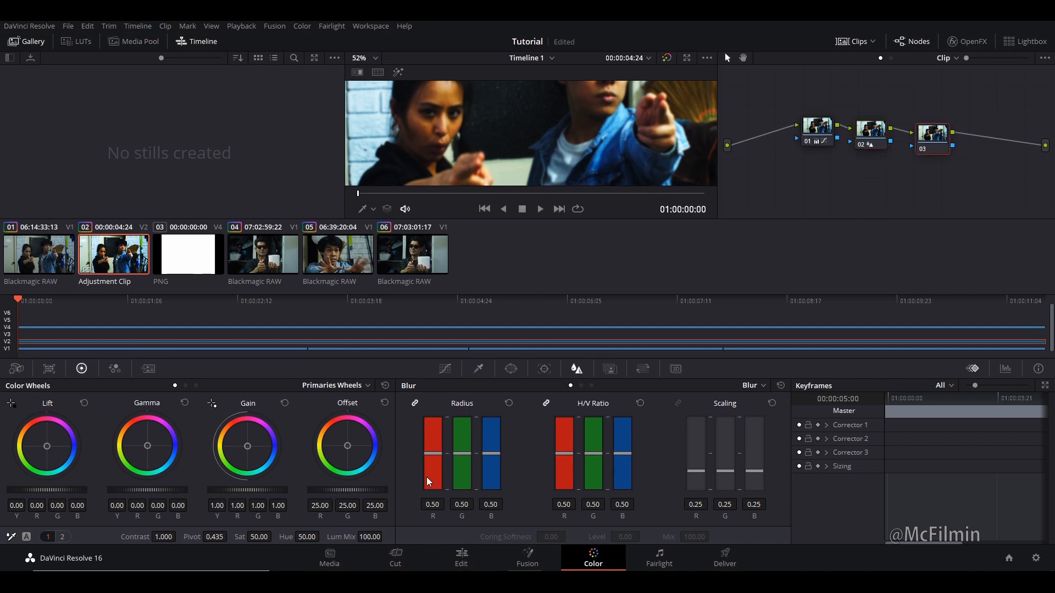
pyautogui.moveTo(465, 459); pyautogui.dragTo(467, 502)
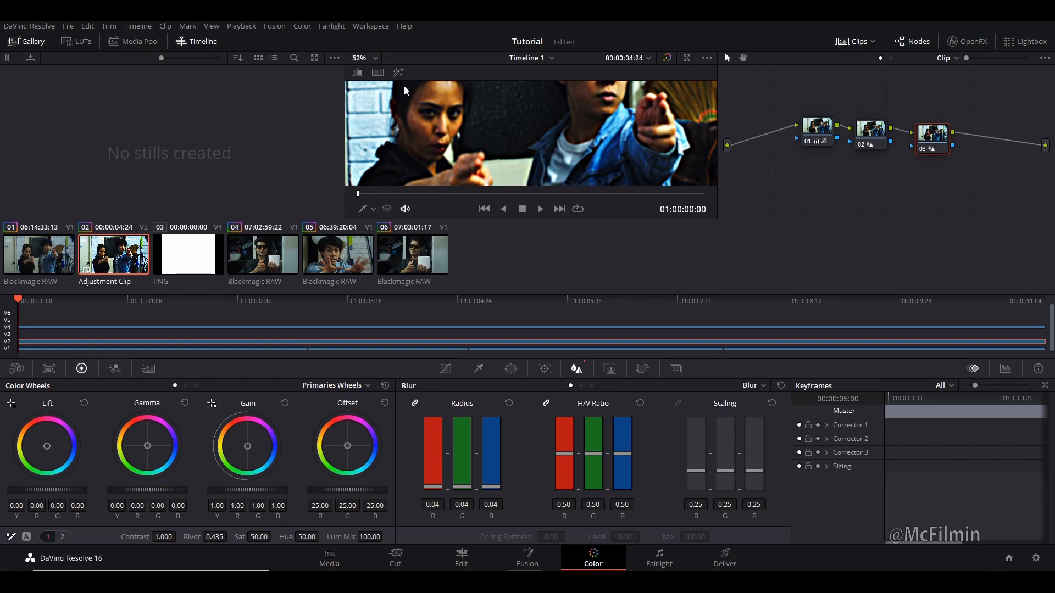
pyautogui.scroll(-1, 611, 130)
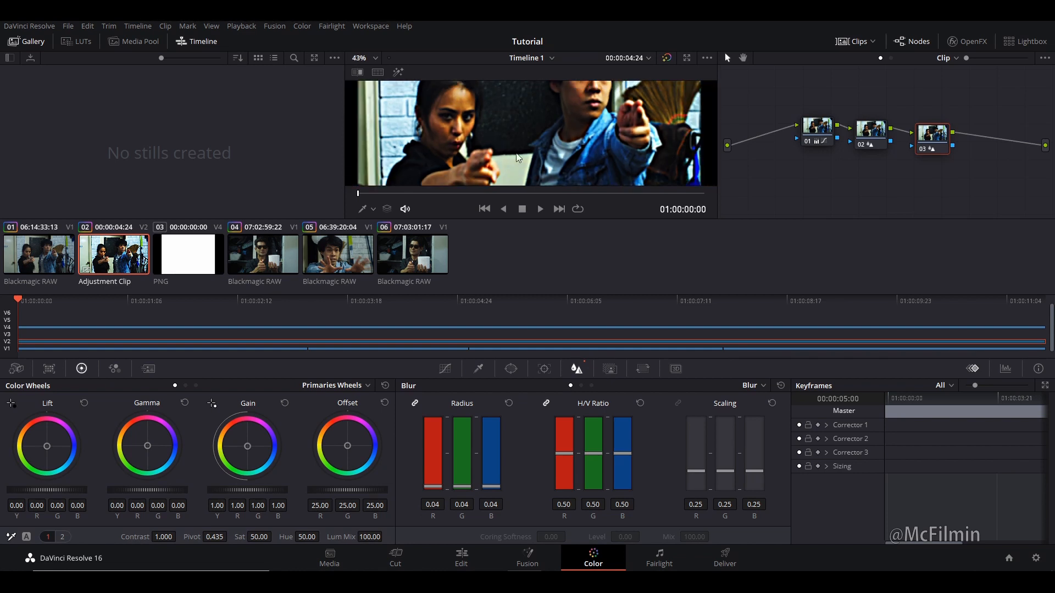
# Line up nodes 02 and 03 in the graph and add a splitter combiner node after node 03.
pyautogui.moveTo(936, 136); pyautogui.dragTo(865, 130)
pyautogui.click(924, 130)
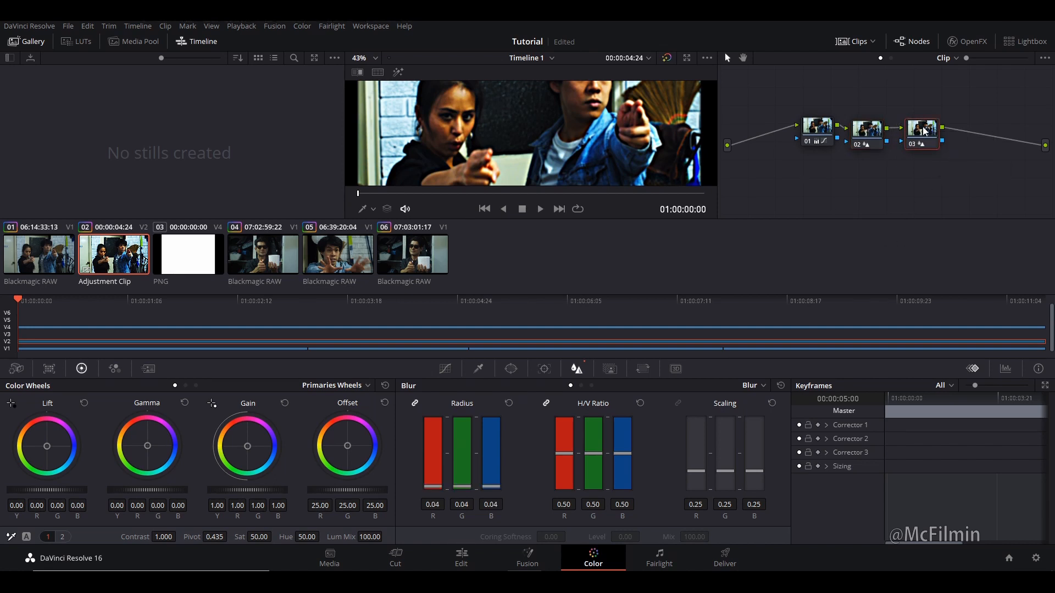
pyautogui.click(306, 27)
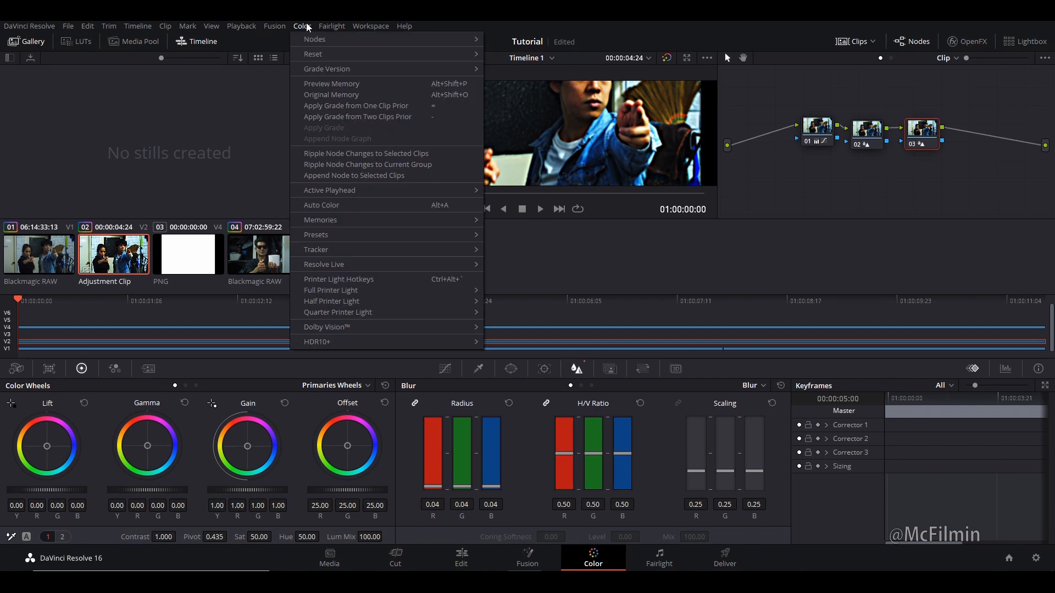
pyautogui.moveTo(305, 41)
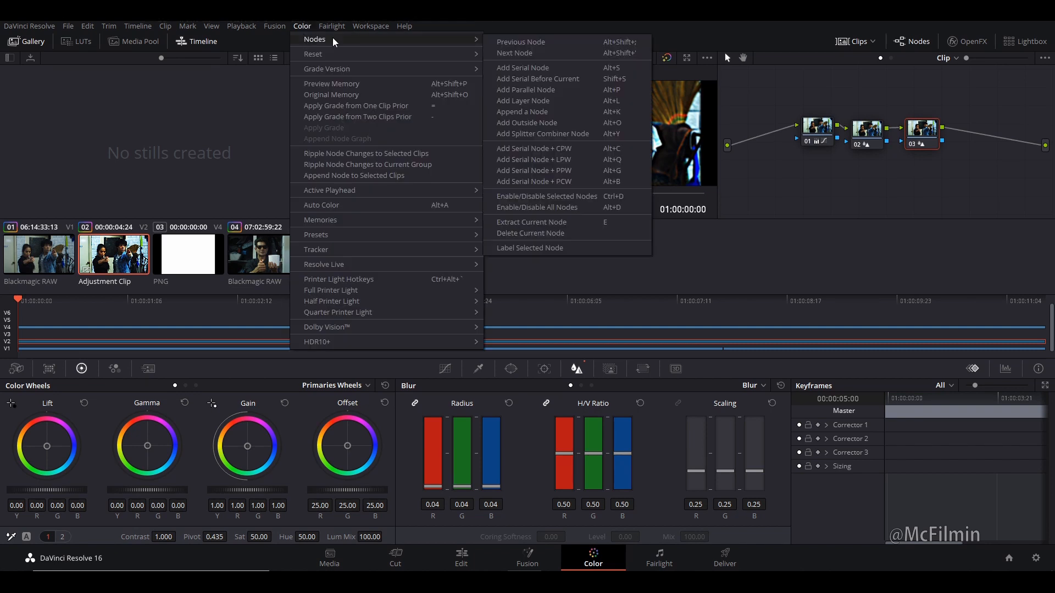
pyautogui.click(545, 136)
# Enlarge the node graph area and align the combiner node with the output.
pyautogui.scroll(-2, 823, 180)
pyautogui.click(753, 146)
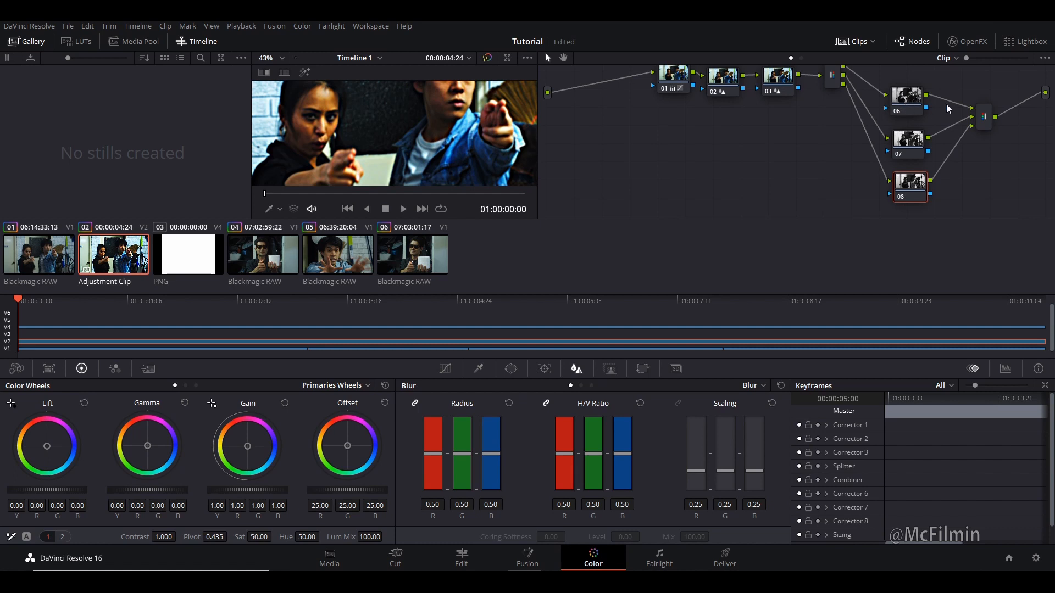
pyautogui.moveTo(984, 116); pyautogui.dragTo(985, 92)
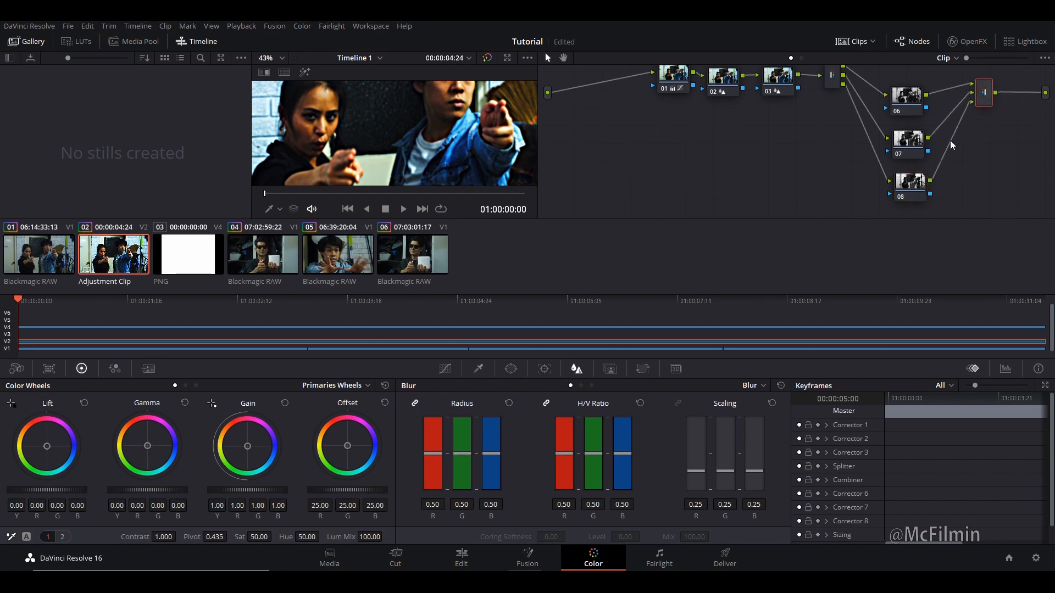
# Offset node 06 horizontally with a Node Sizing pan of -7.000 and scrub through the footage to check the channel shift.
pyautogui.click(905, 104)
pyautogui.click(643, 370)
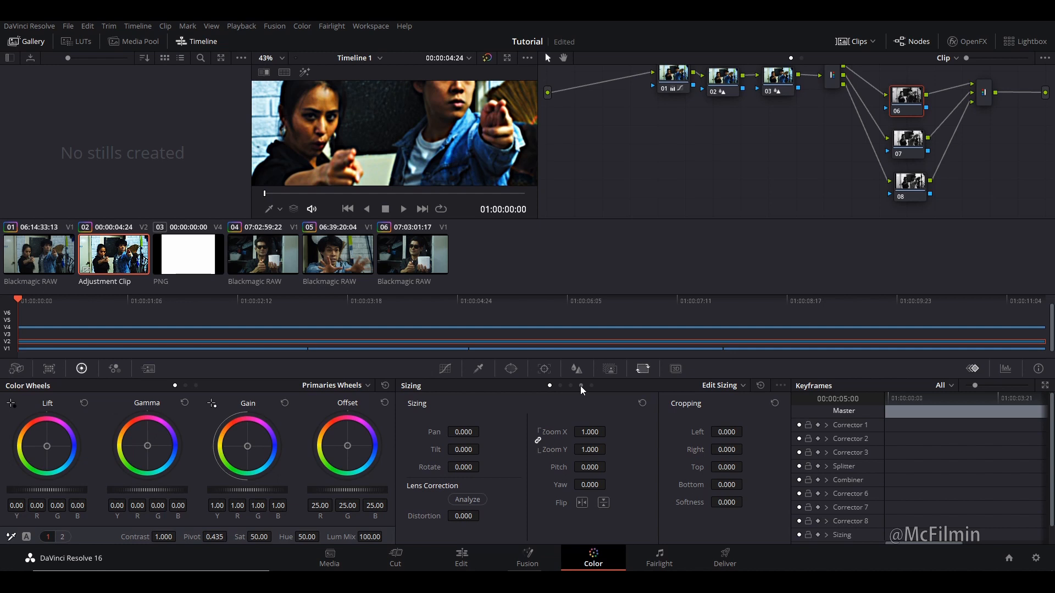
pyautogui.click(581, 385)
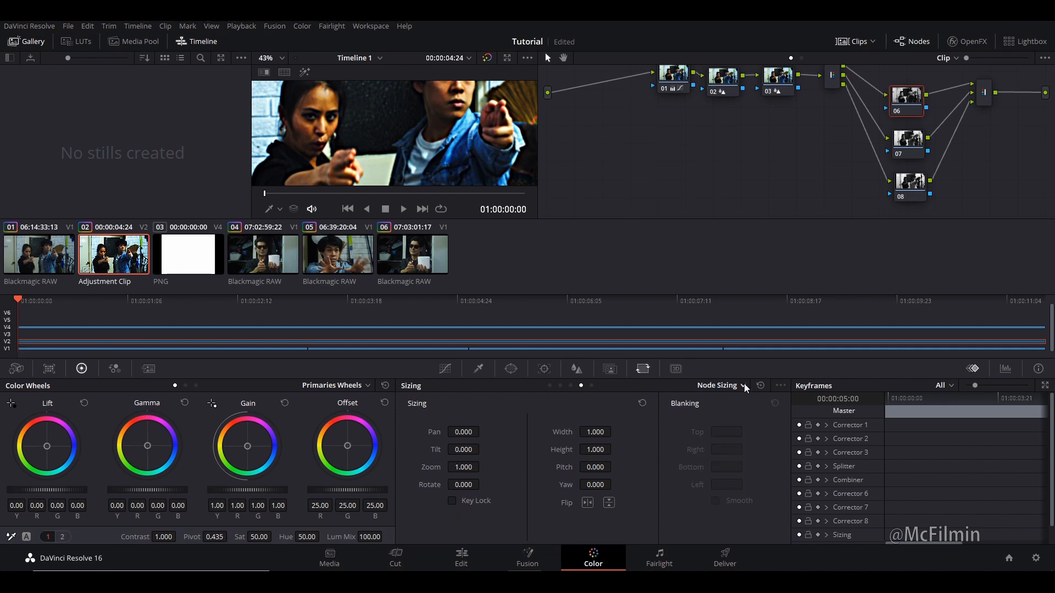
pyautogui.scroll(2, 346, 160)
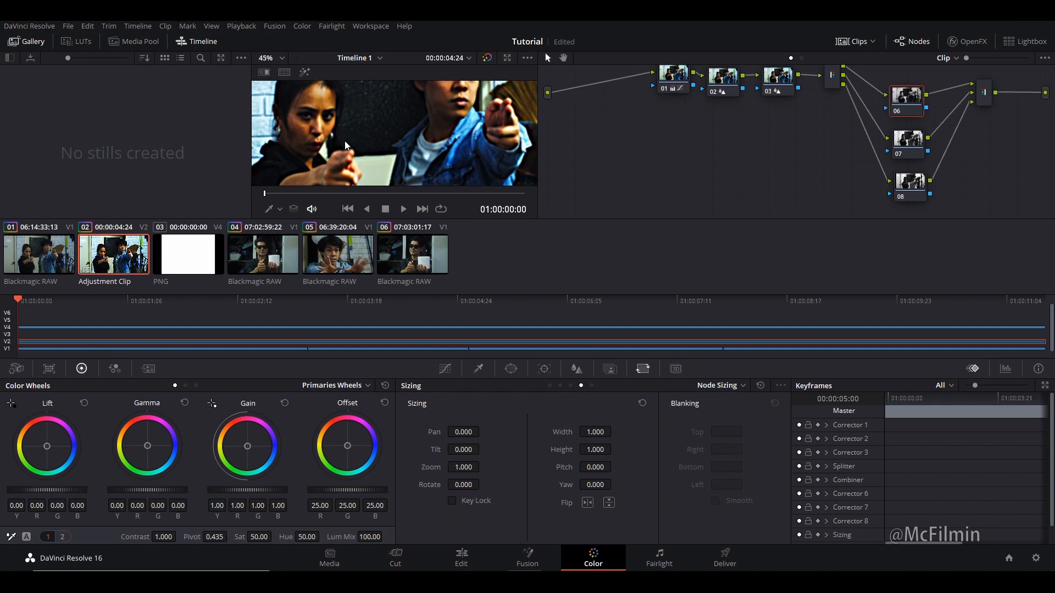
pyautogui.scroll(-1, 346, 159)
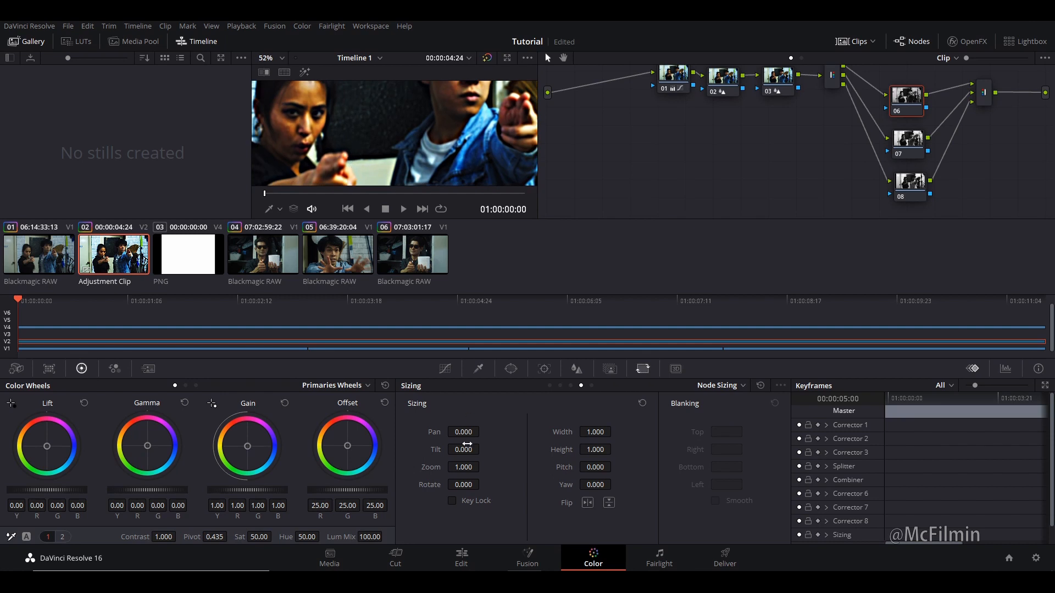
pyautogui.moveTo(462, 432); pyautogui.dragTo(437, 432)
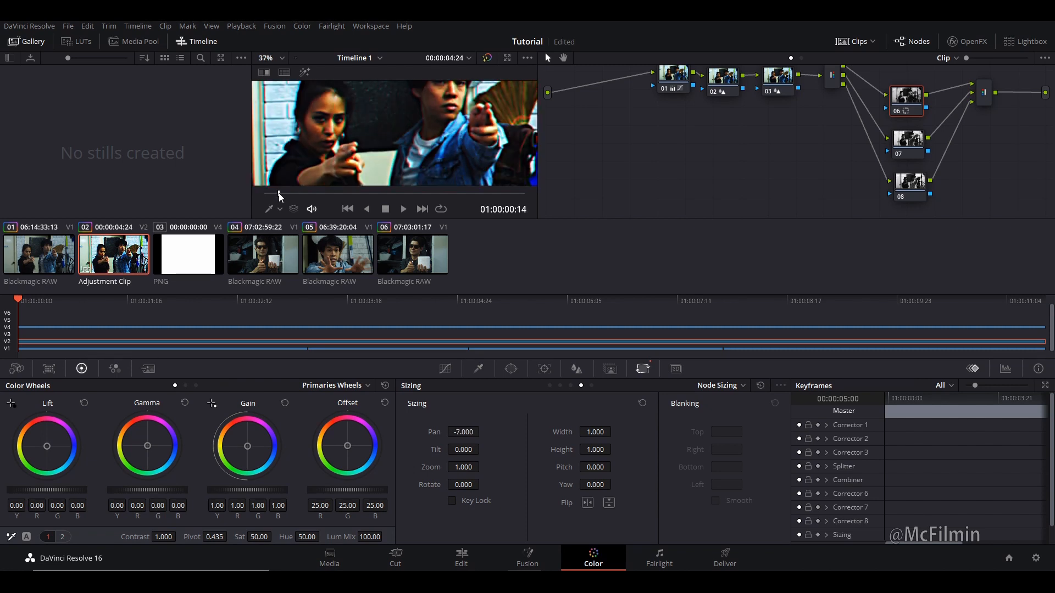
pyautogui.click(291, 194)
pyautogui.moveTo(292, 195); pyautogui.dragTo(489, 213)
# On the Edit page, place a section of about 22 seconds of VHS FX (3).mp4 on Video 3 at the timeline start.
pyautogui.click(470, 565)
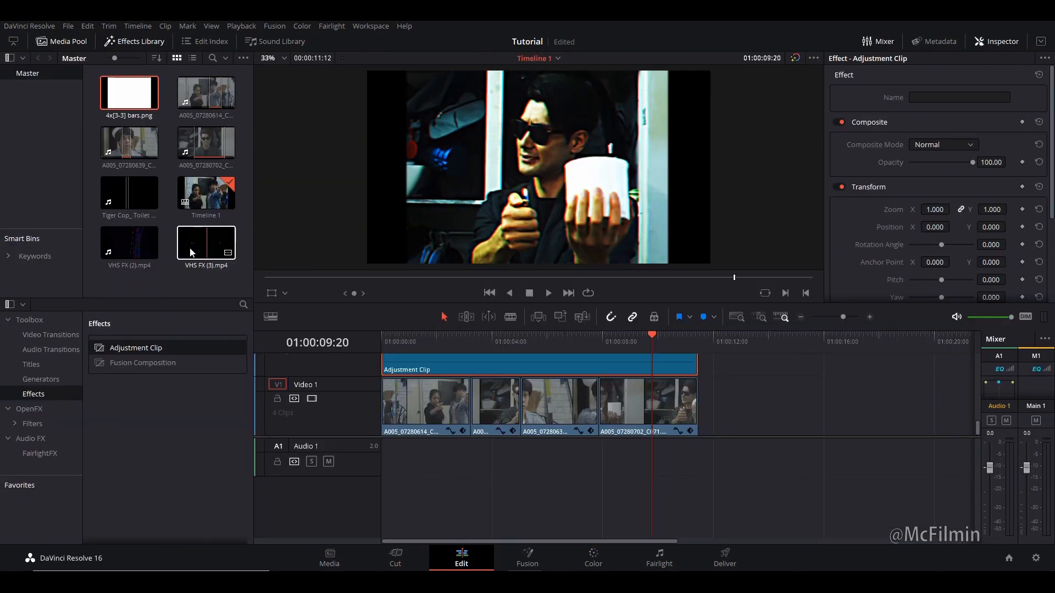
pyautogui.scroll(5, 474, 392)
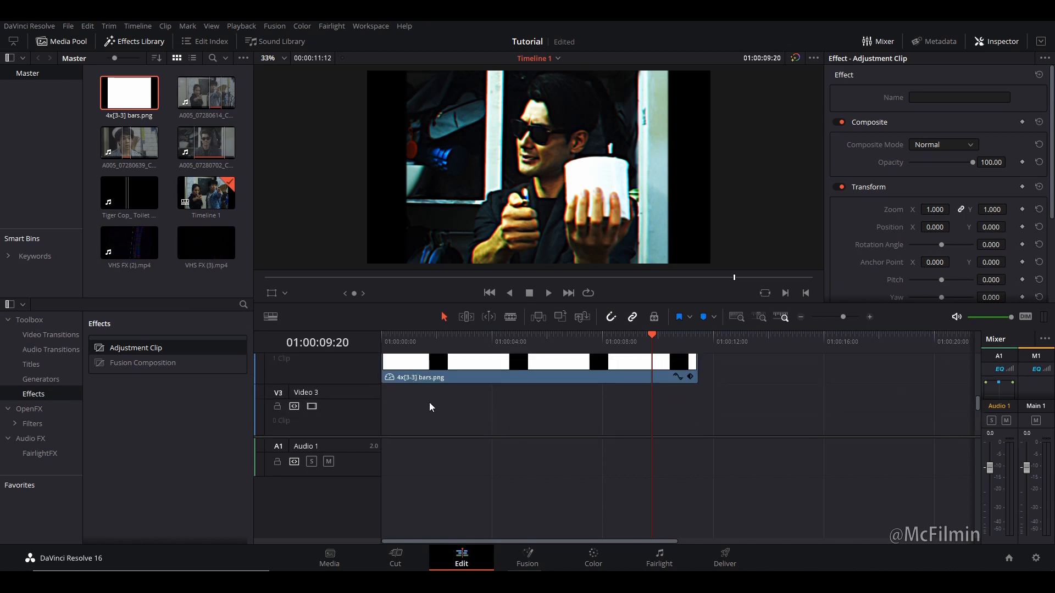
pyautogui.doubleClick(203, 249)
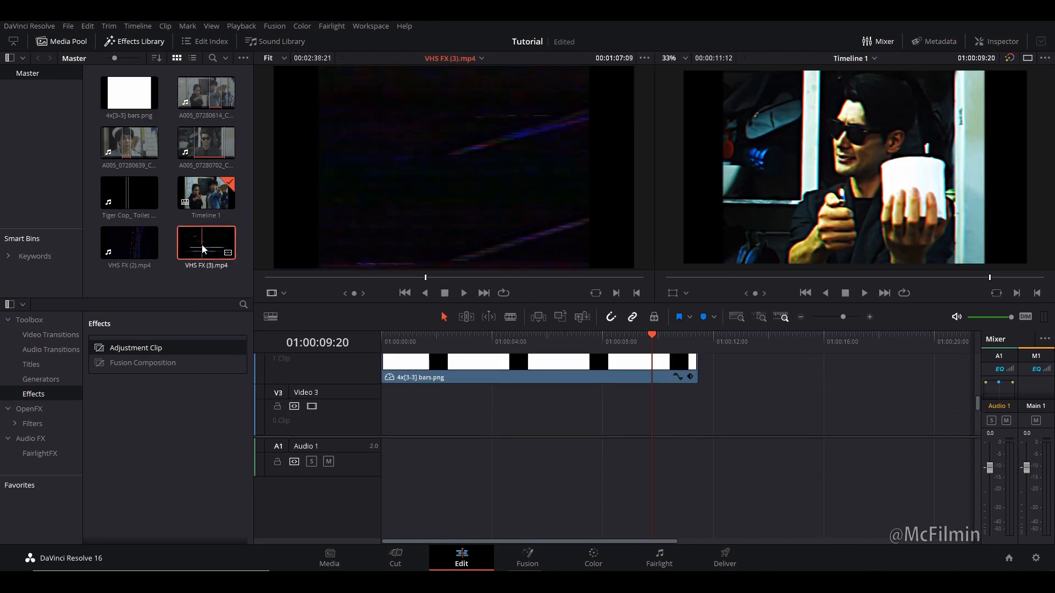
pyautogui.moveTo(371, 278); pyautogui.dragTo(292, 281)
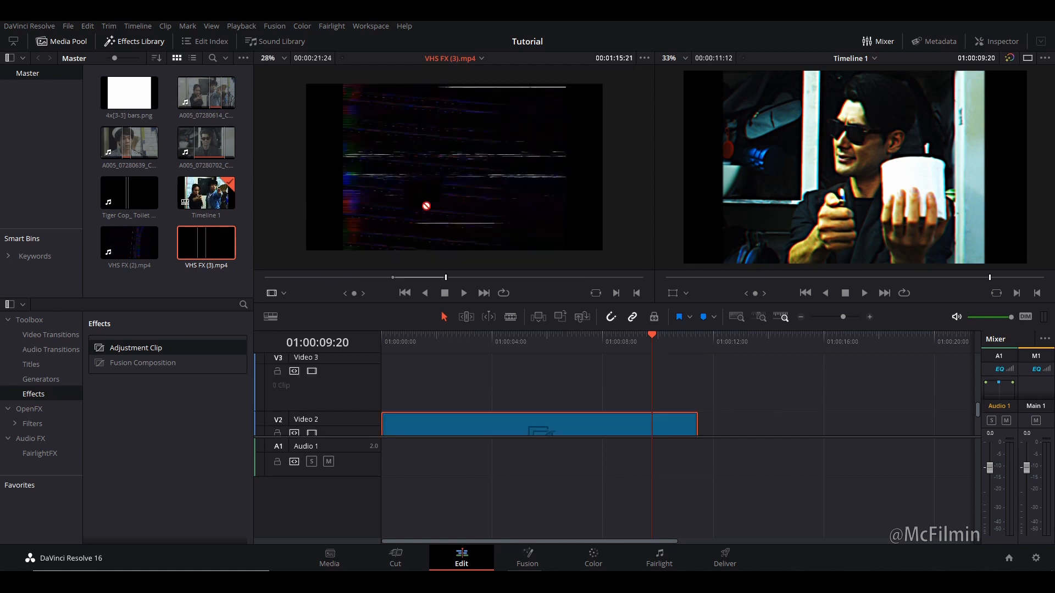
pyautogui.moveTo(423, 207); pyautogui.dragTo(385, 398)
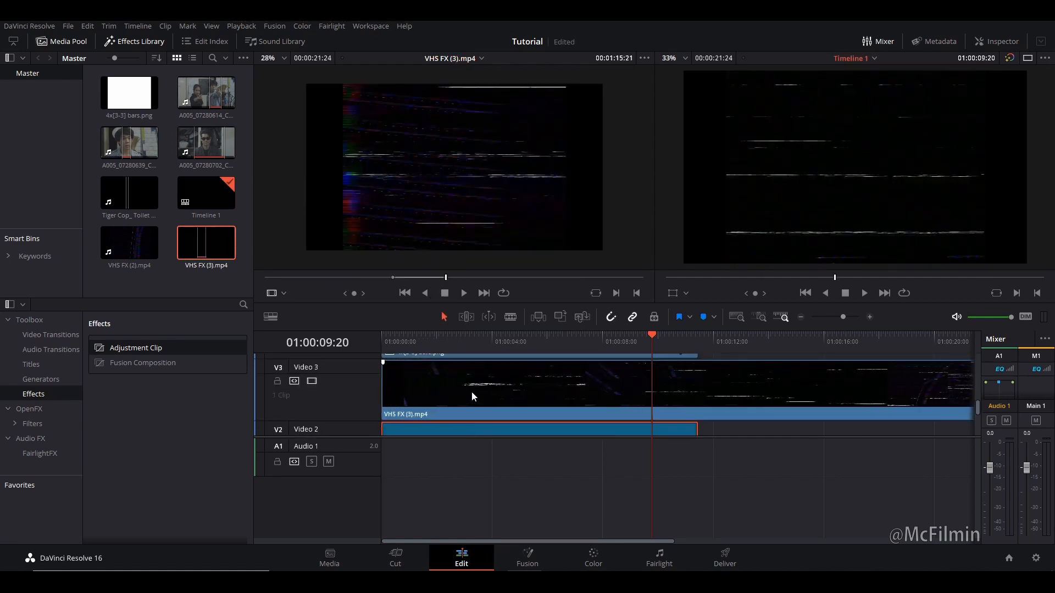
# Trim the VHS FX (3).mp4 clip to end with the adjustment clip and return the playhead to the timeline start.
pyautogui.scroll(-4, 470, 393)
pyautogui.moveTo(538, 390); pyautogui.dragTo(452, 389)
pyautogui.moveTo(408, 337); pyautogui.dragTo(385, 338)
pyautogui.scroll(1, 413, 402)
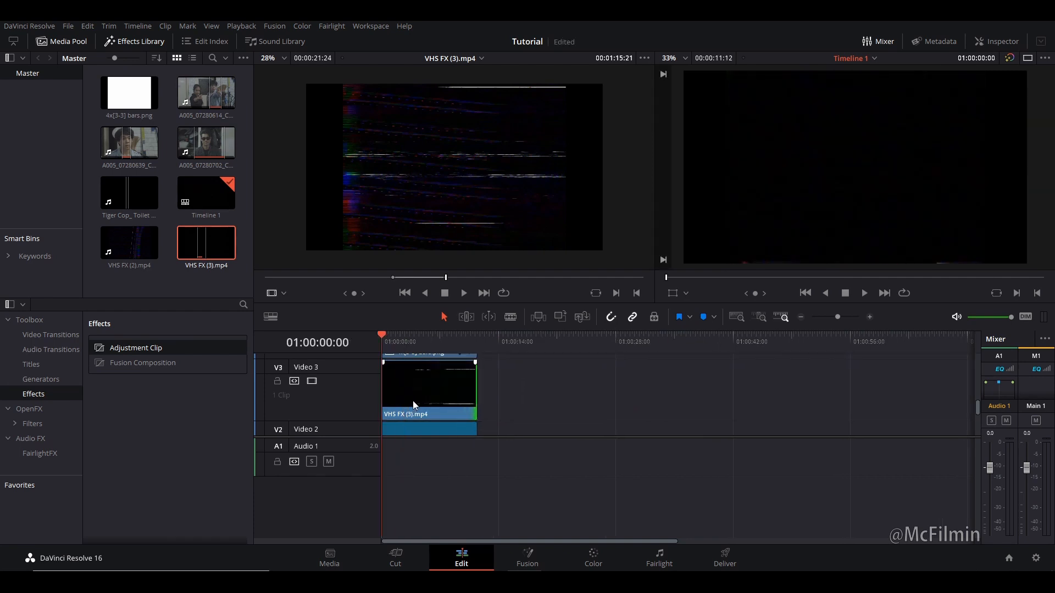
# Set the composite mode of the VHS FX (3).mp4 clip on Video 3 to Linear Dodge.
pyautogui.scroll(4, 413, 405)
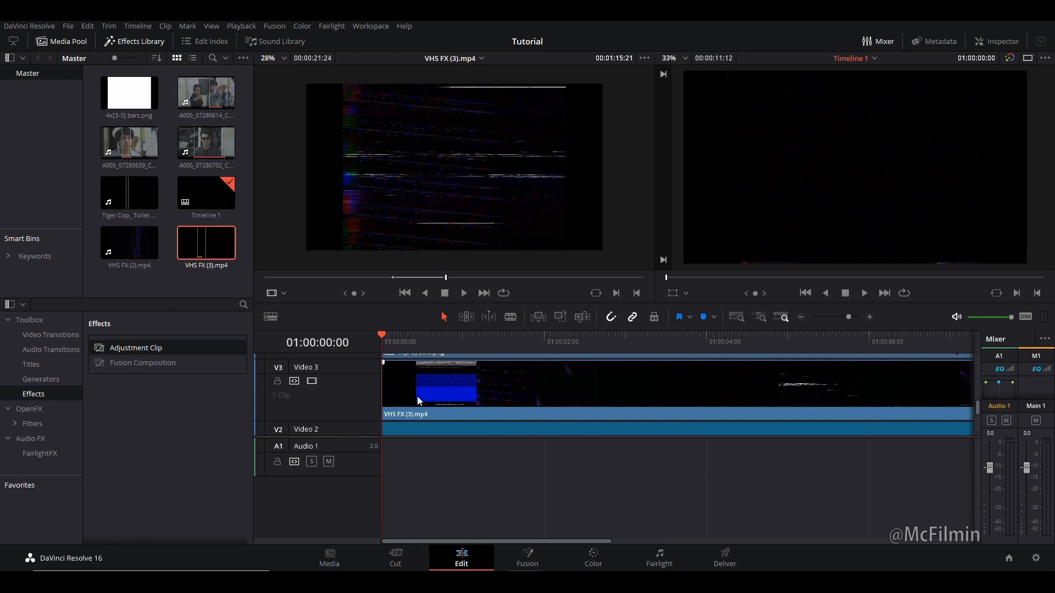
pyautogui.click(421, 396)
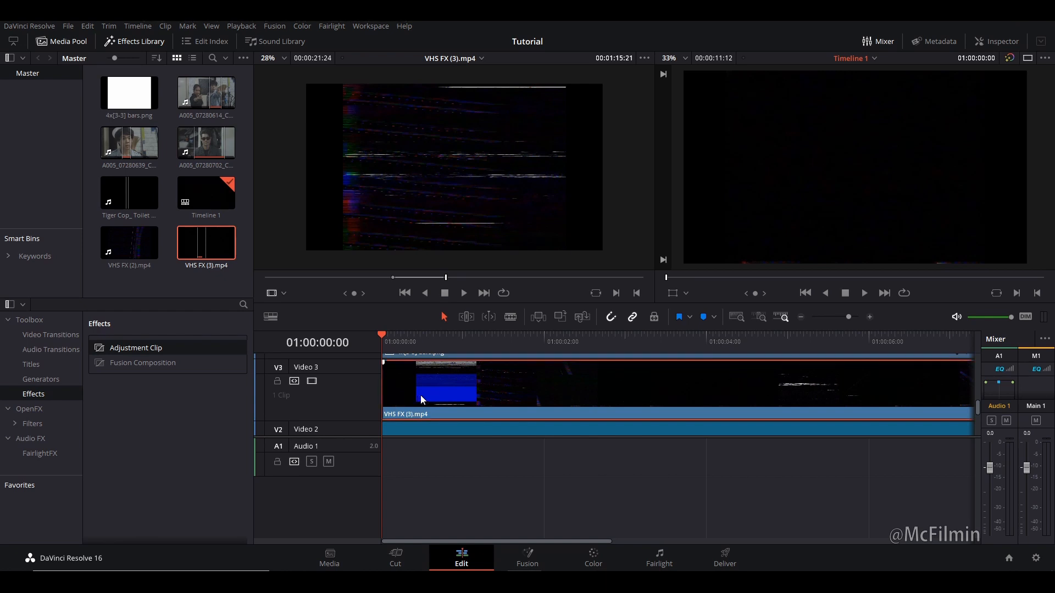
pyautogui.click(1001, 42)
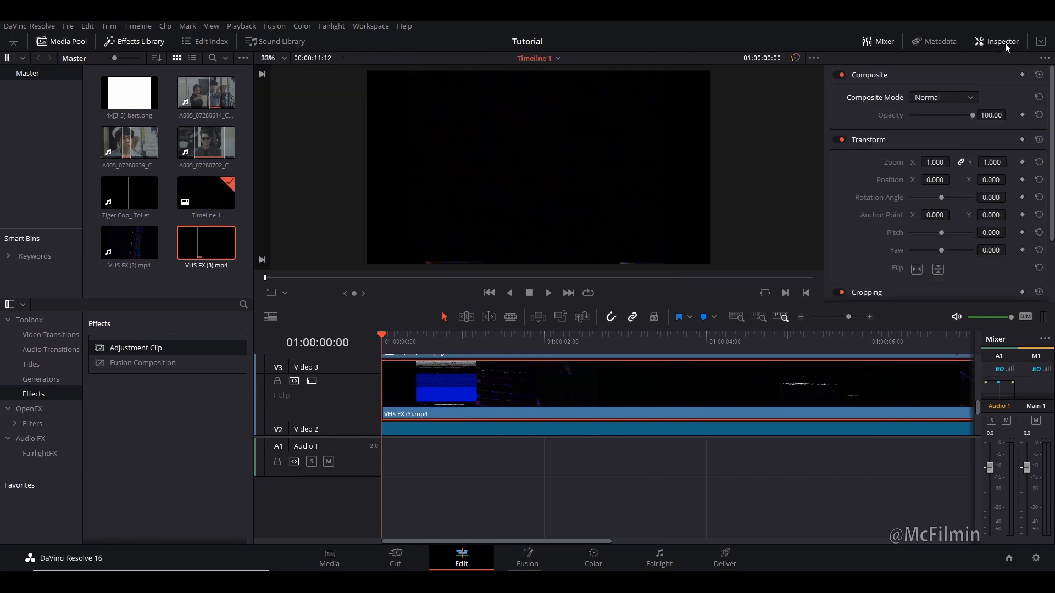
pyautogui.click(927, 98)
pyautogui.scroll(-5, 942, 146)
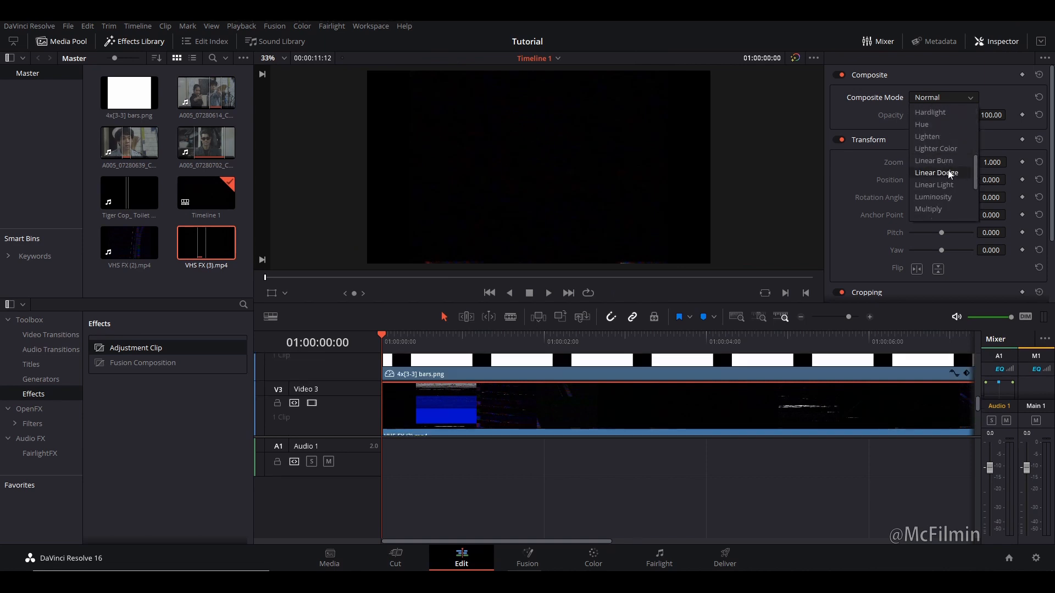
pyautogui.click(950, 175)
# Play back the timeline twice to check how the VHS overlay blends with the footage.
pyautogui.press('space')
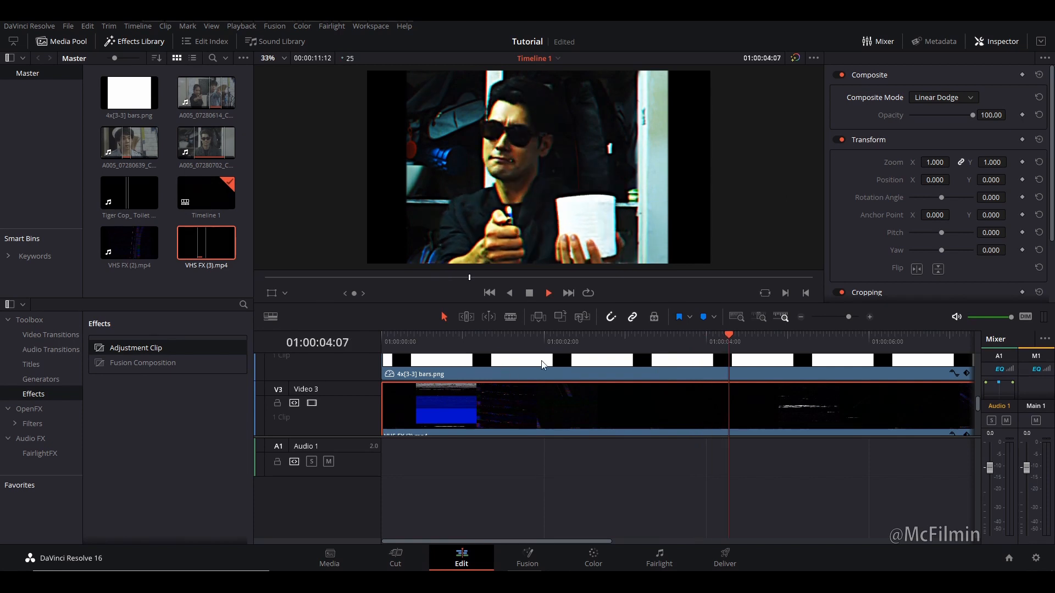
pyautogui.press('space')
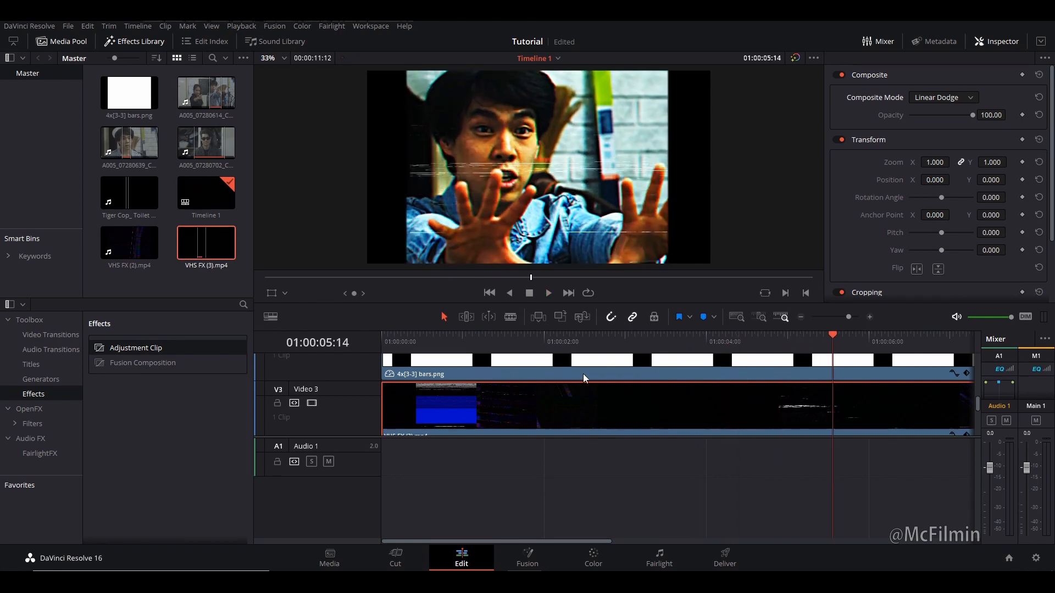
pyautogui.scroll(-1, 582, 373)
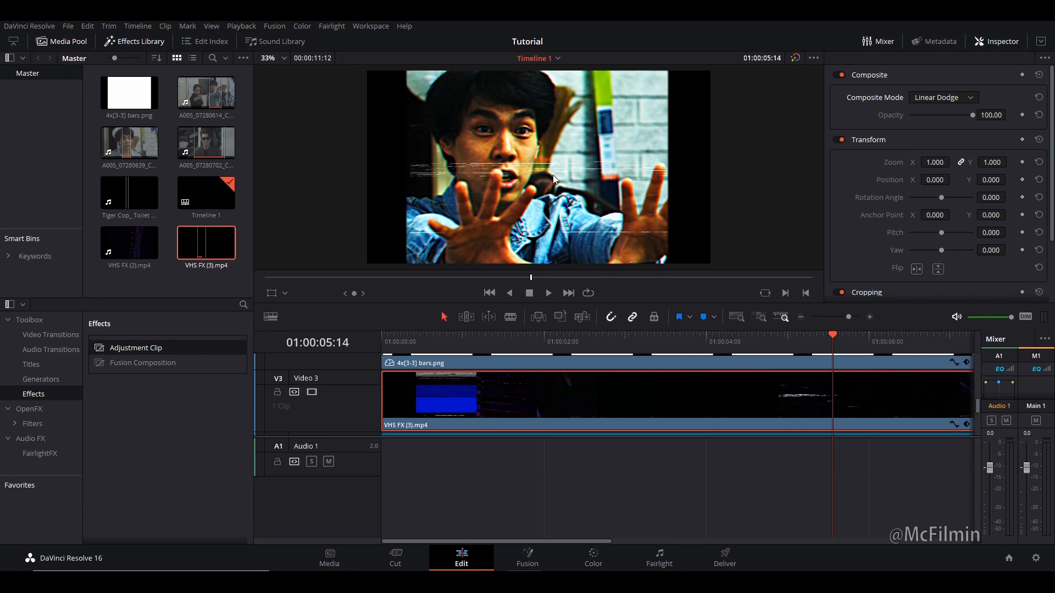
pyautogui.scroll(-5, 502, 398)
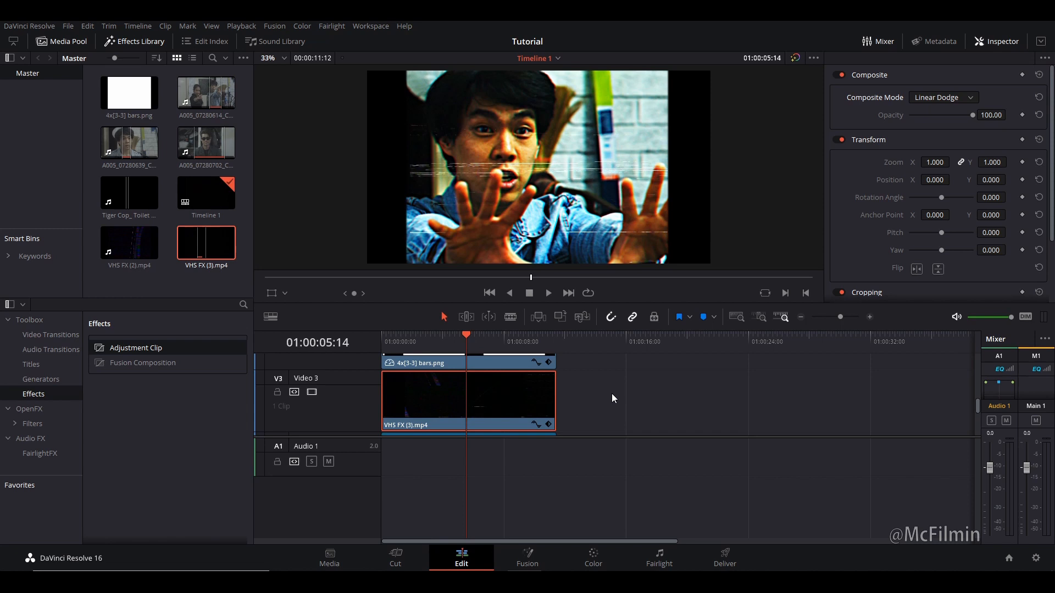
pyautogui.moveTo(454, 341); pyautogui.dragTo(424, 350)
pyautogui.press('space')
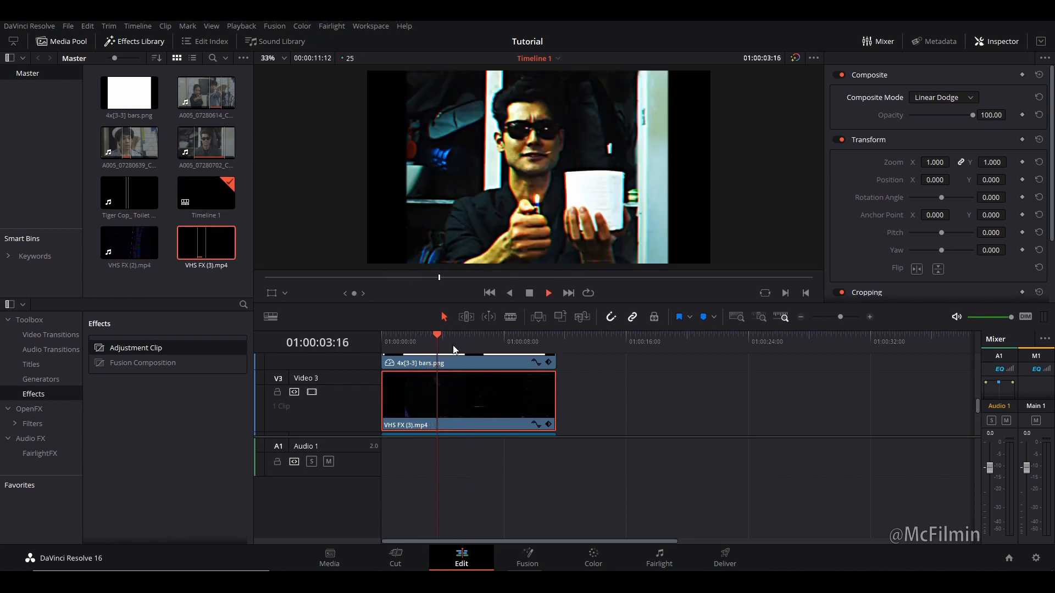
pyautogui.press('space')
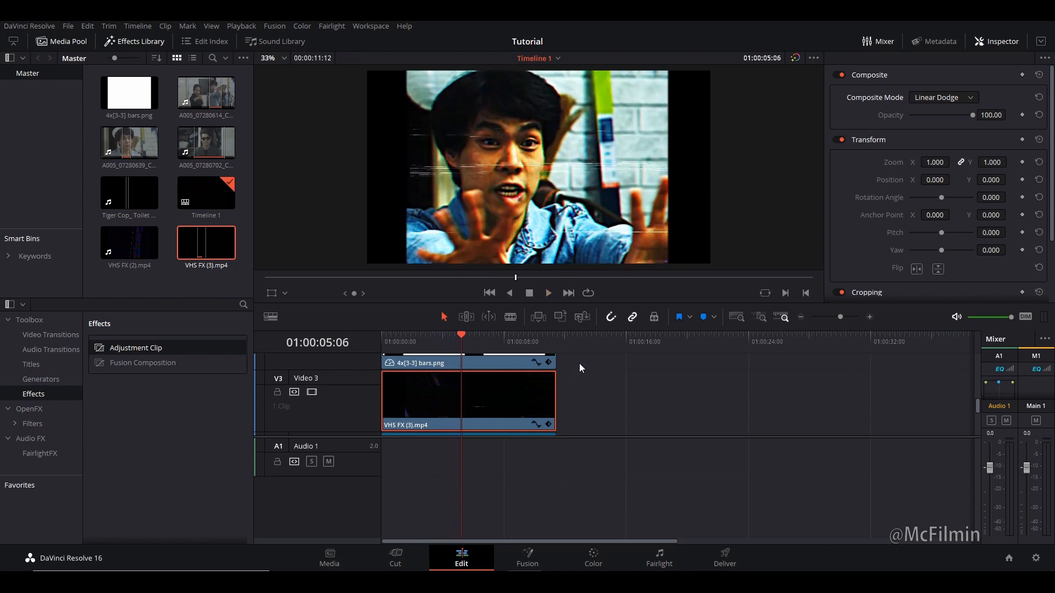
# Move the VHS overlay and the 4:3 bars up one track and fill Video 3 with a full-length second adjustment clip.
pyautogui.moveTo(443, 372); pyautogui.dragTo(484, 378)
pyautogui.scroll(3, 427, 388)
pyautogui.scroll(-3, 416, 395)
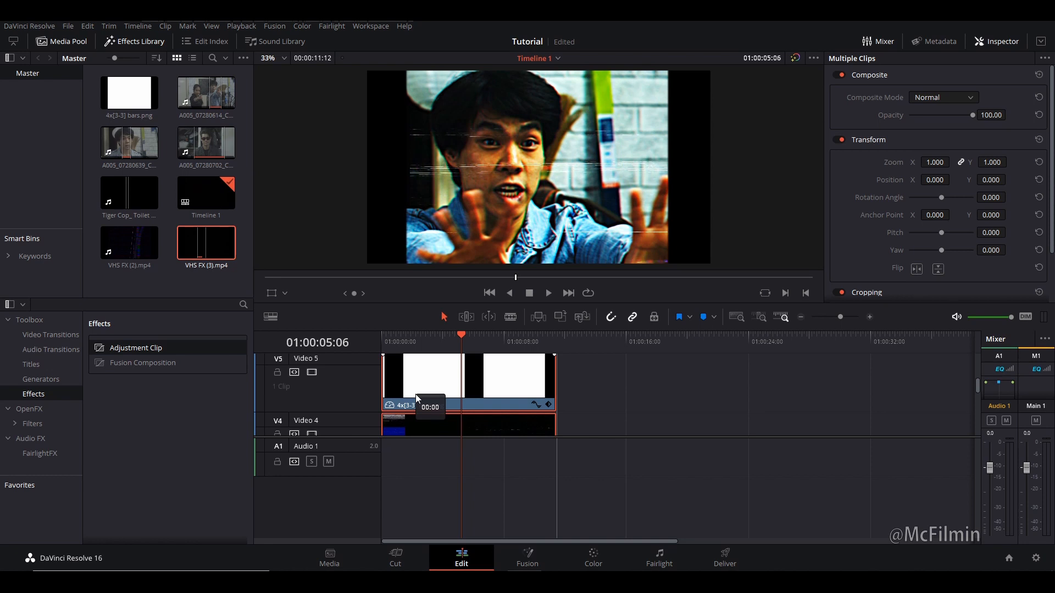
pyautogui.moveTo(442, 343); pyautogui.dragTo(388, 378)
pyautogui.moveTo(457, 373); pyautogui.dragTo(556, 363)
pyautogui.scroll(2, 583, 433)
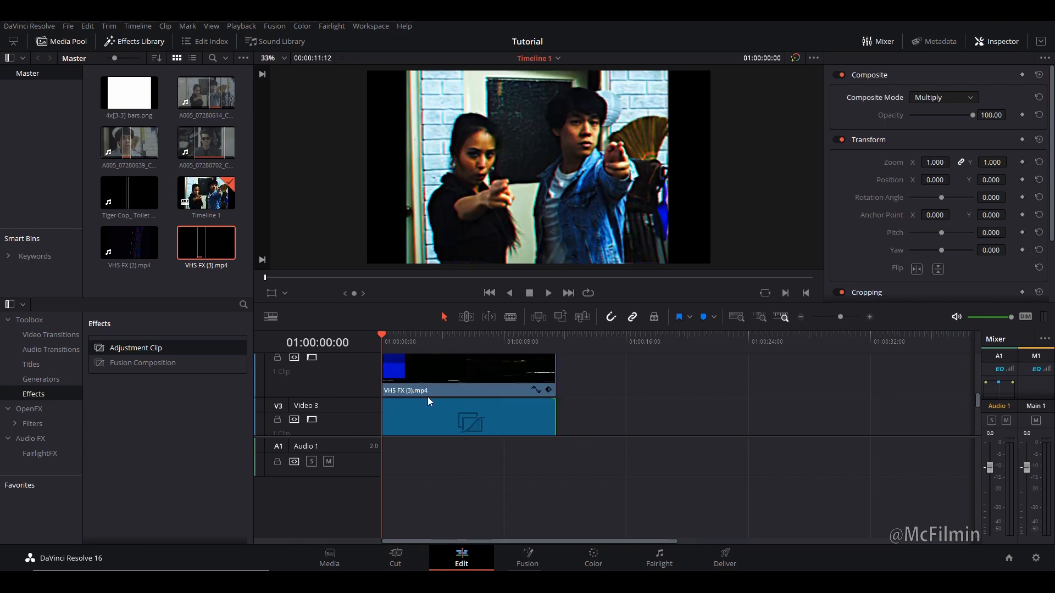
pyautogui.scroll(-1, 436, 403)
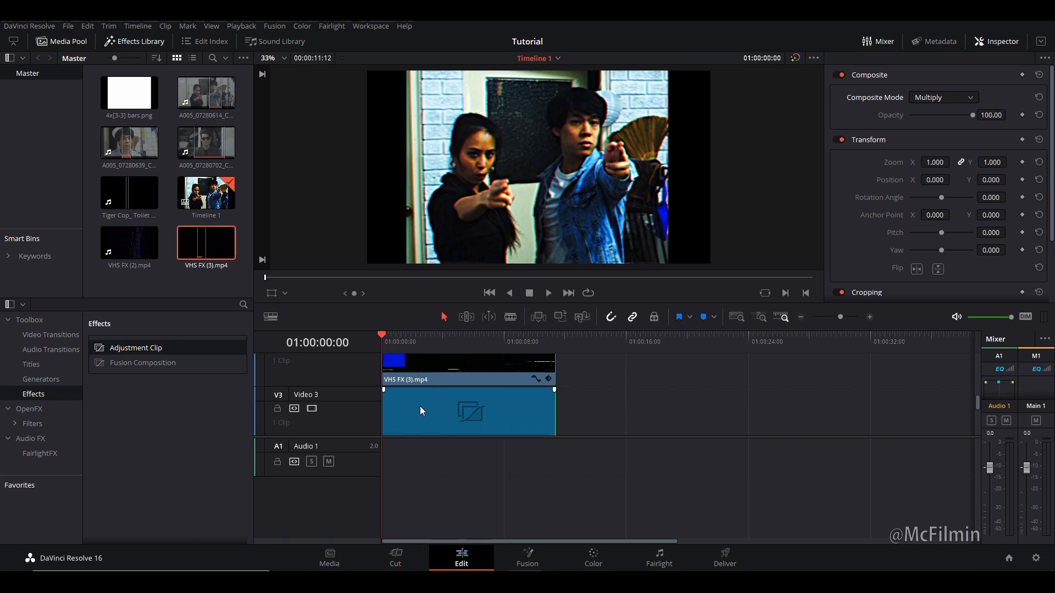
# Apply the ResolveFX Analog Damage effect to the adjustment clip on Video 3.
pyautogui.click(420, 407)
pyautogui.click(31, 408)
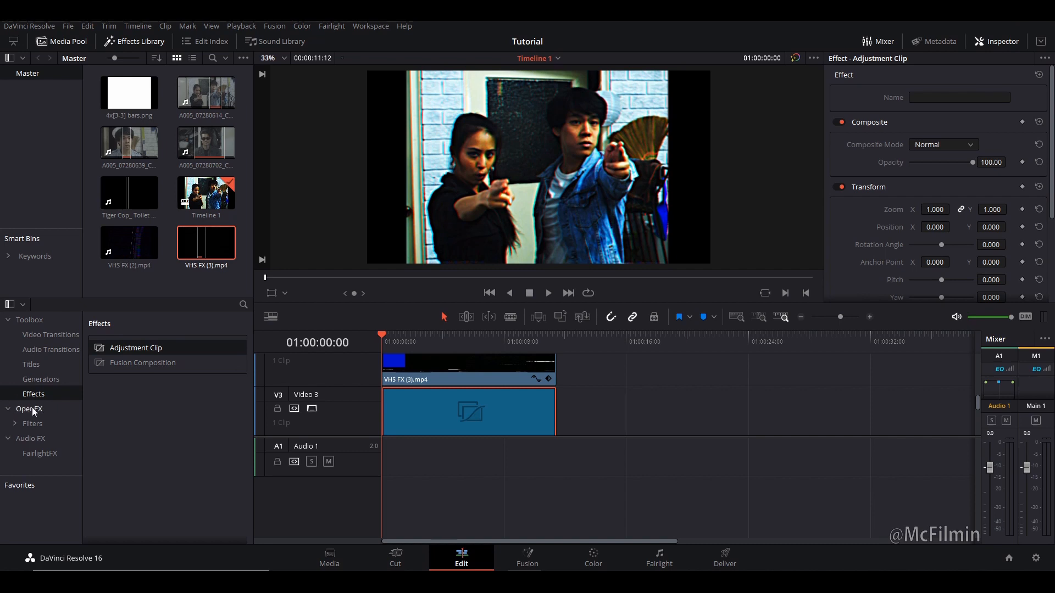
pyautogui.scroll(-15, 169, 429)
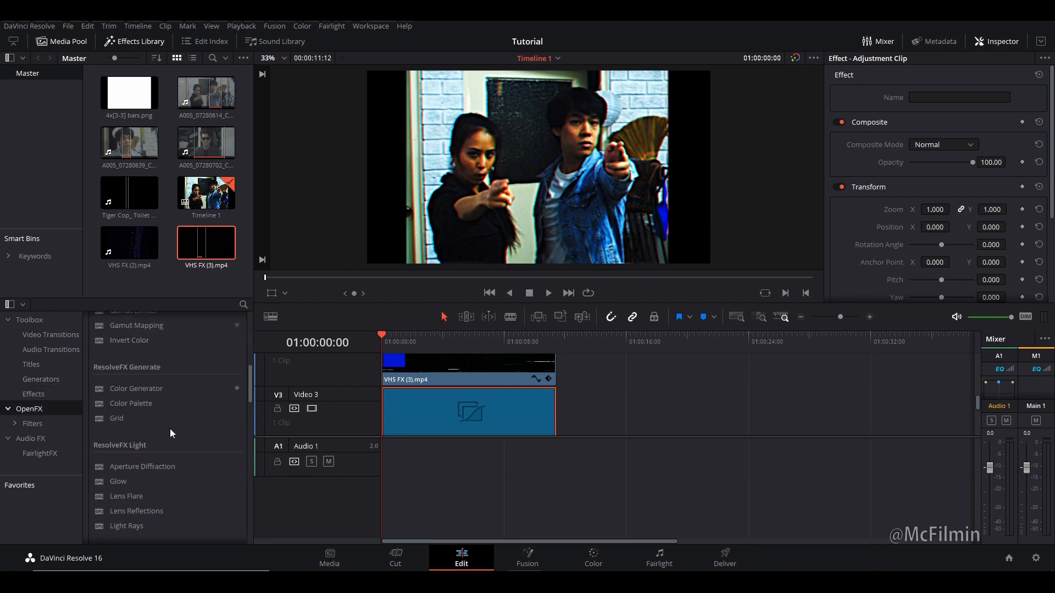
pyautogui.scroll(-8, 181, 424)
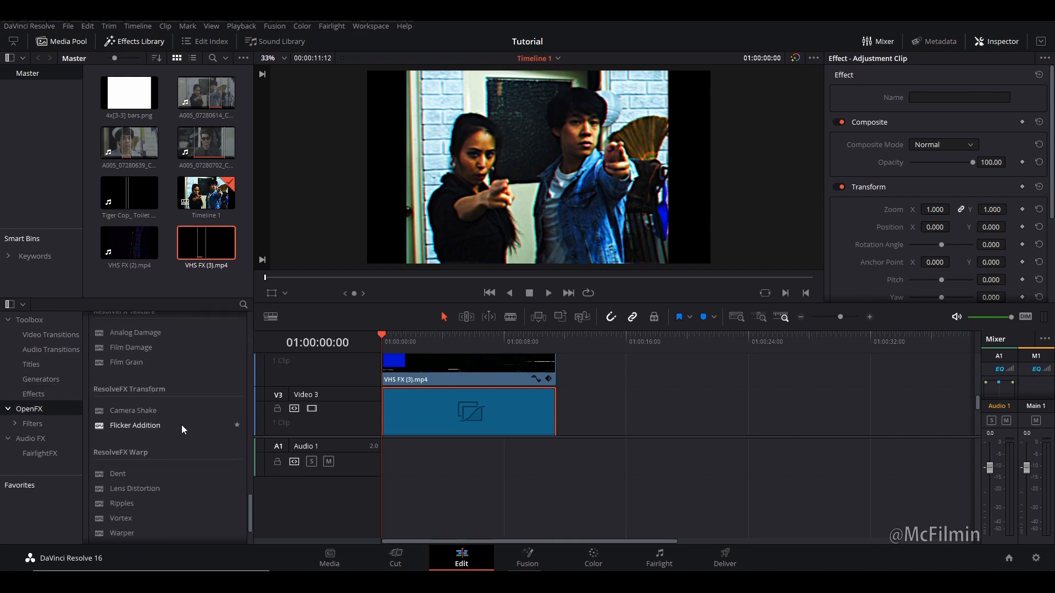
pyautogui.scroll(3, 182, 435)
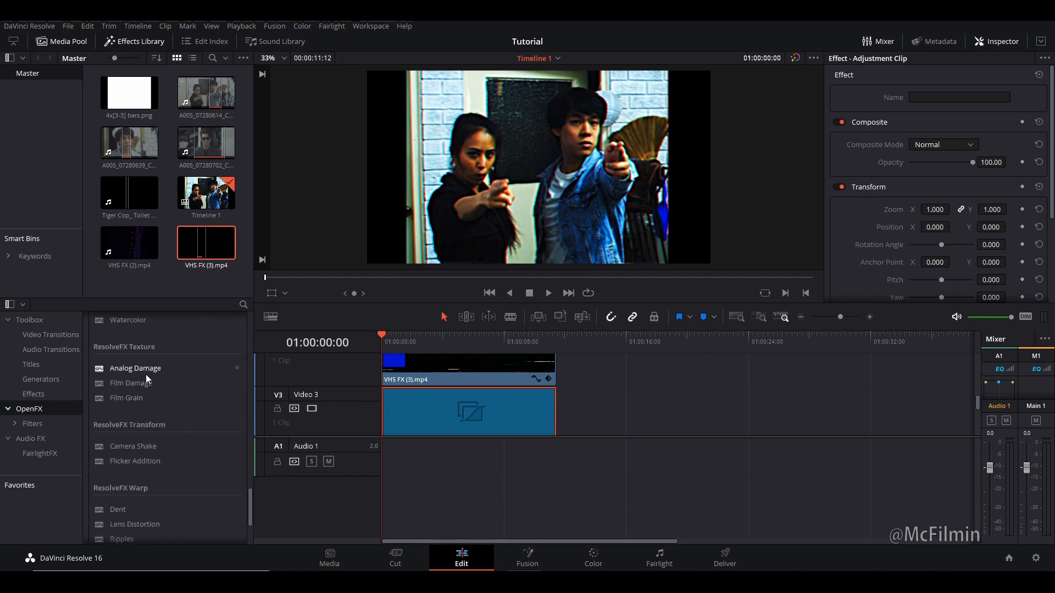
pyautogui.moveTo(143, 369); pyautogui.dragTo(446, 403)
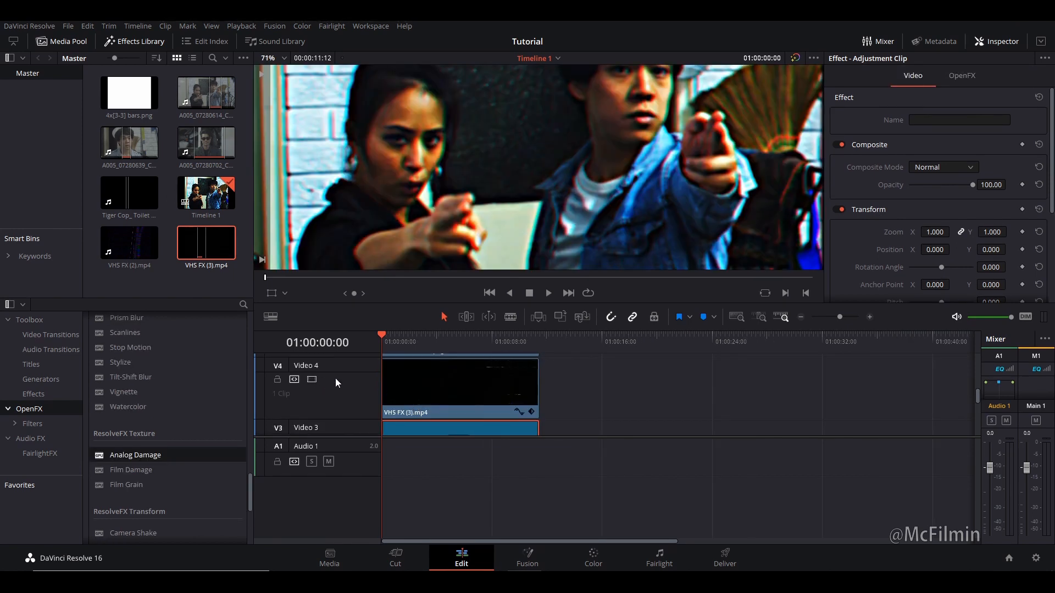
# Disable the Video 4 track holding the VHS overlay and save the project.
pyautogui.click(309, 380)
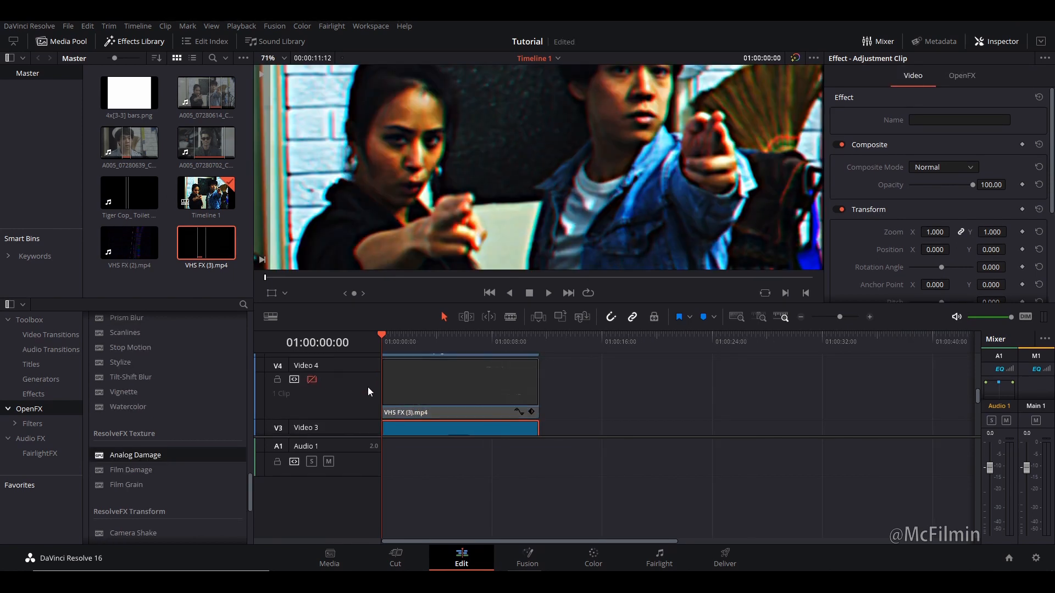
pyautogui.scroll(-3, 370, 418)
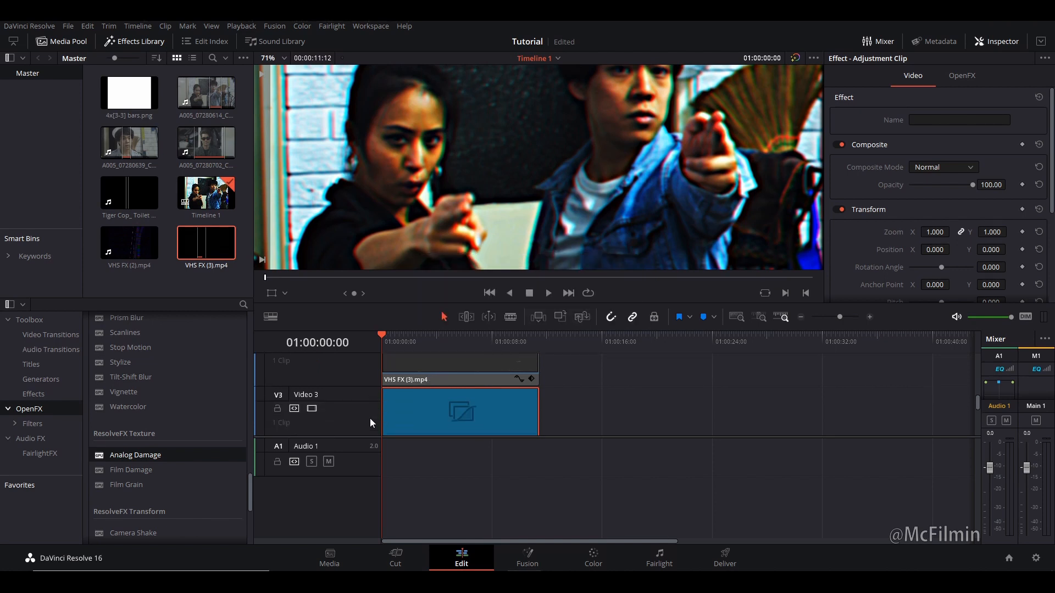
pyautogui.hotkey('ctrl', 's')
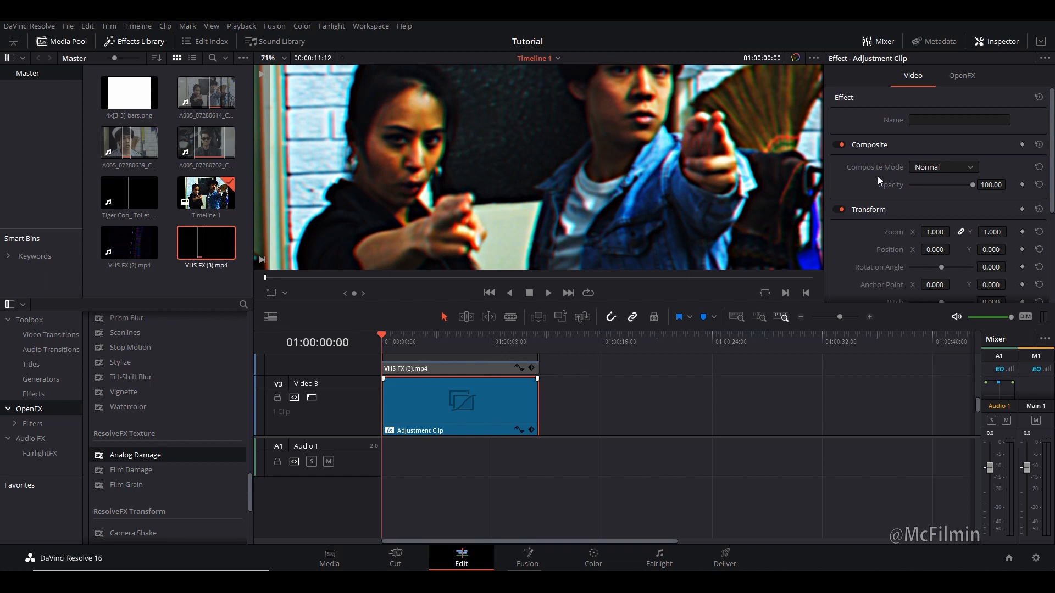
# Open the Analog Damage settings of the Video 3 adjustment clip and look through the available presets.
pyautogui.click(967, 74)
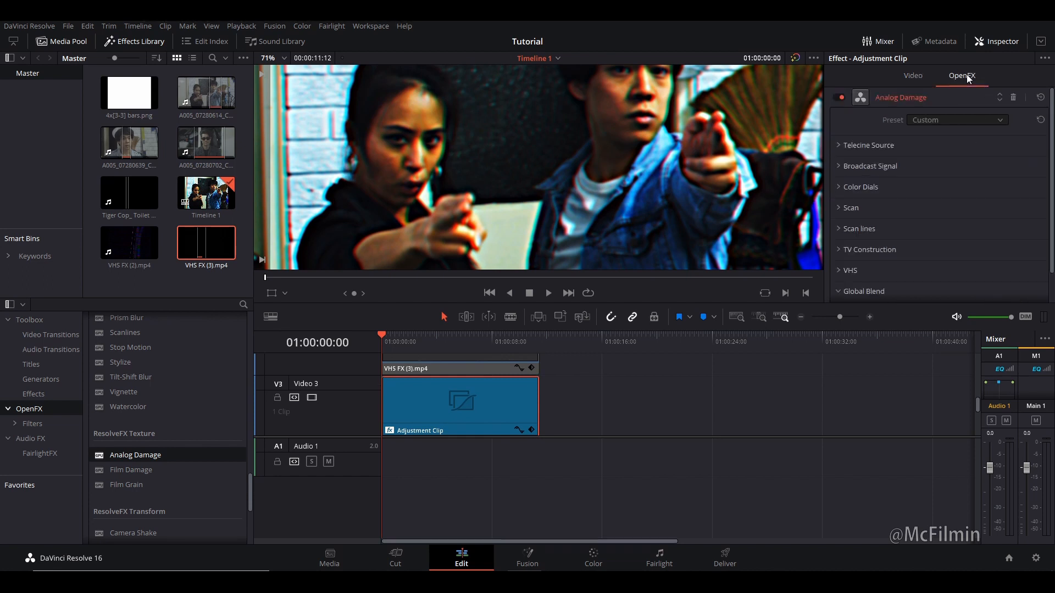
pyautogui.click(1003, 121)
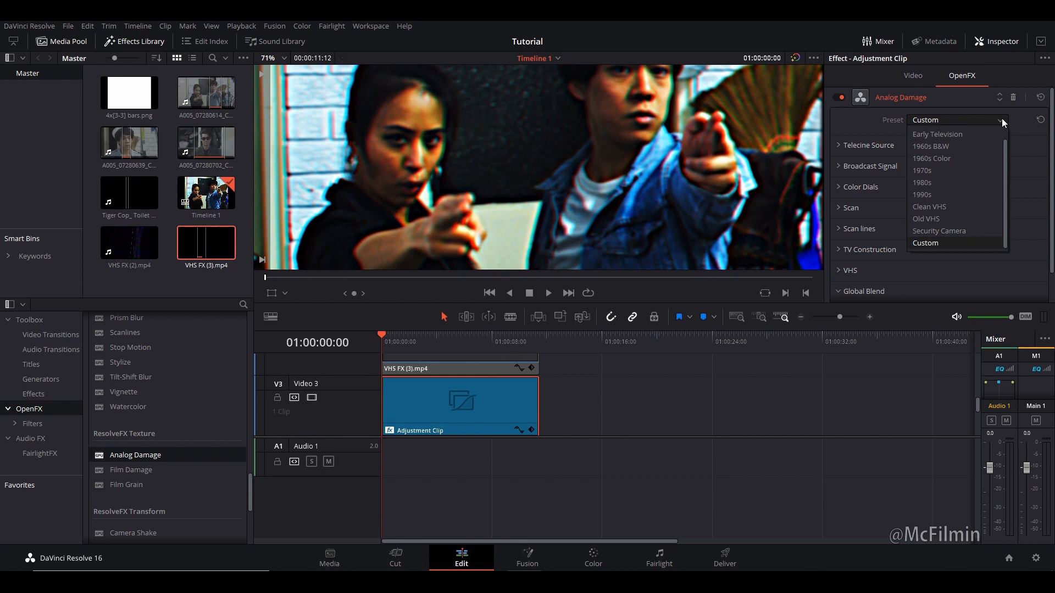
pyautogui.click(1002, 119)
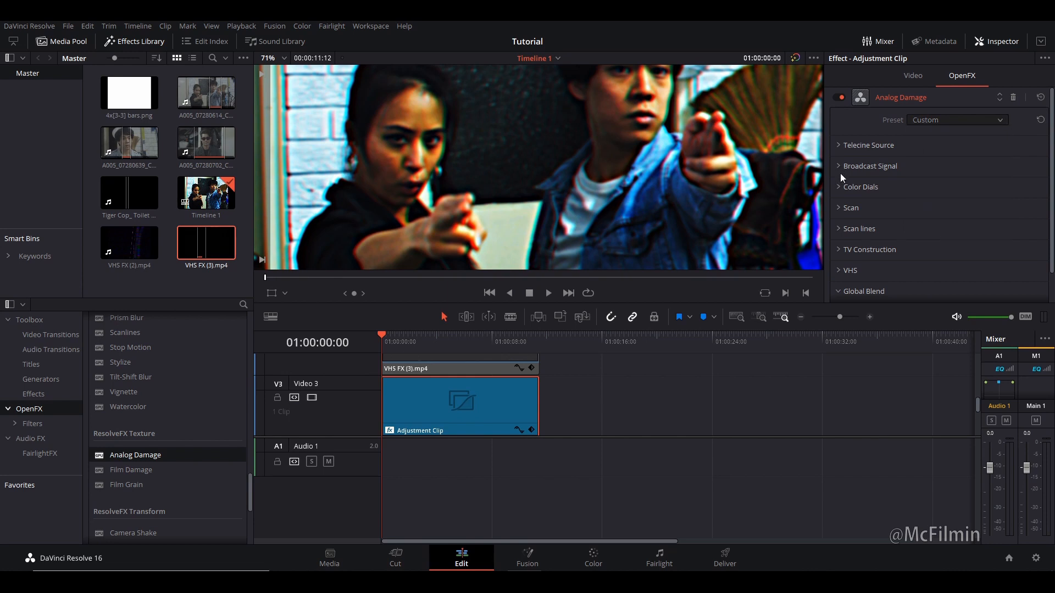
# In the Analog Damage scan lines settings, set Line Sharpness to 0.305 and Line Frequency to 8.81, and enable Colored Lines.
pyautogui.click(837, 230)
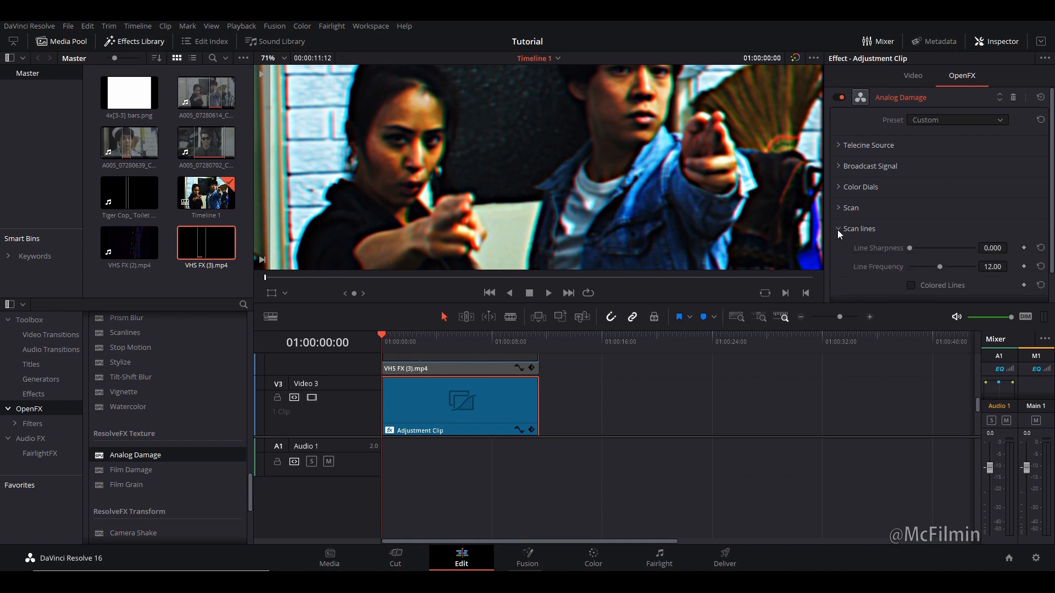
pyautogui.moveTo(912, 248); pyautogui.dragTo(931, 257)
pyautogui.moveTo(939, 267)
pyautogui.mouseDown()
pyautogui.moveTo(913, 268)
pyautogui.moveTo(925, 268)
pyautogui.mouseUp()
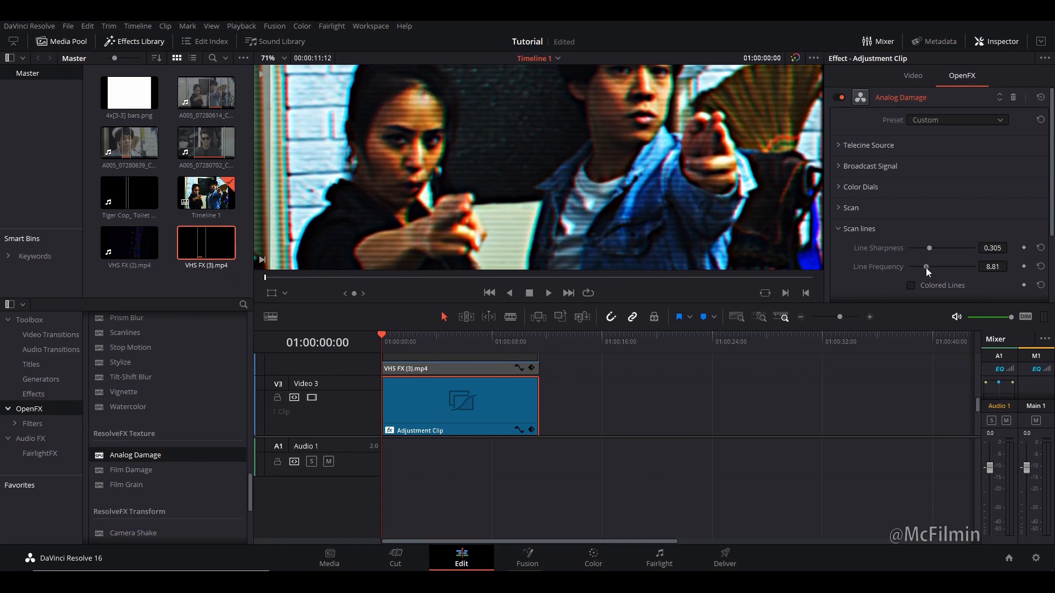
pyautogui.click(911, 286)
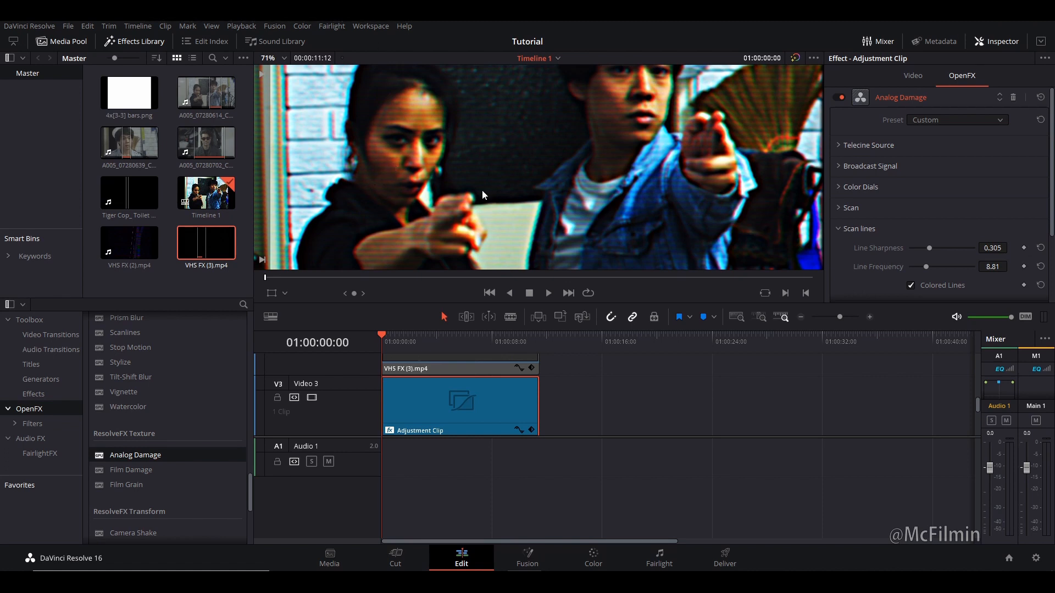
# In the Analog Damage VHS settings, set Restless Foot Height to -0.079, Offset to 0.217 and Jitter to 0.161, and save the project.
pyautogui.scroll(-3, 857, 262)
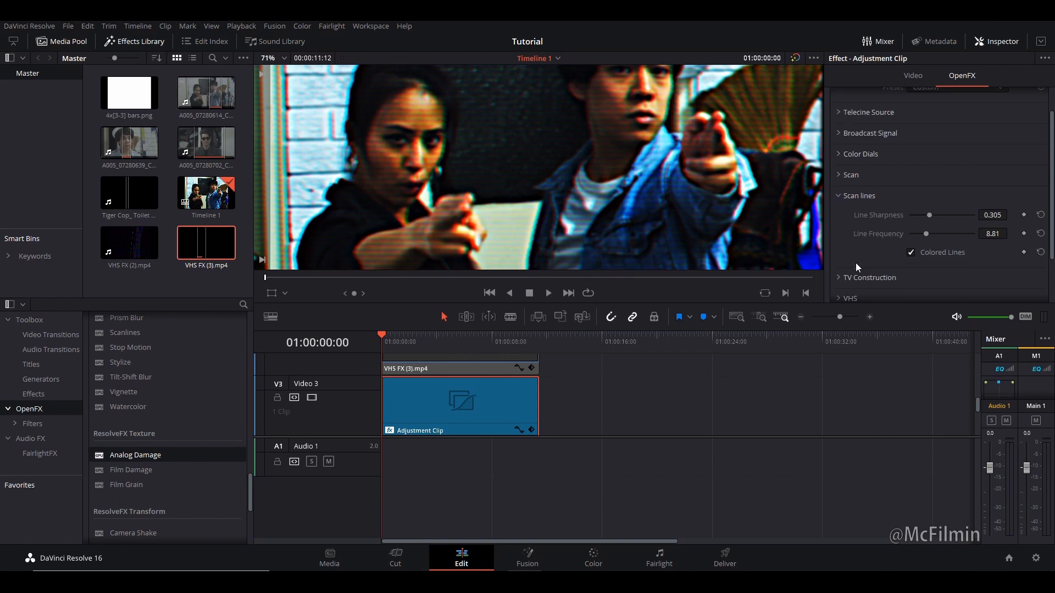
pyautogui.click(840, 266)
pyautogui.scroll(-5, 483, 194)
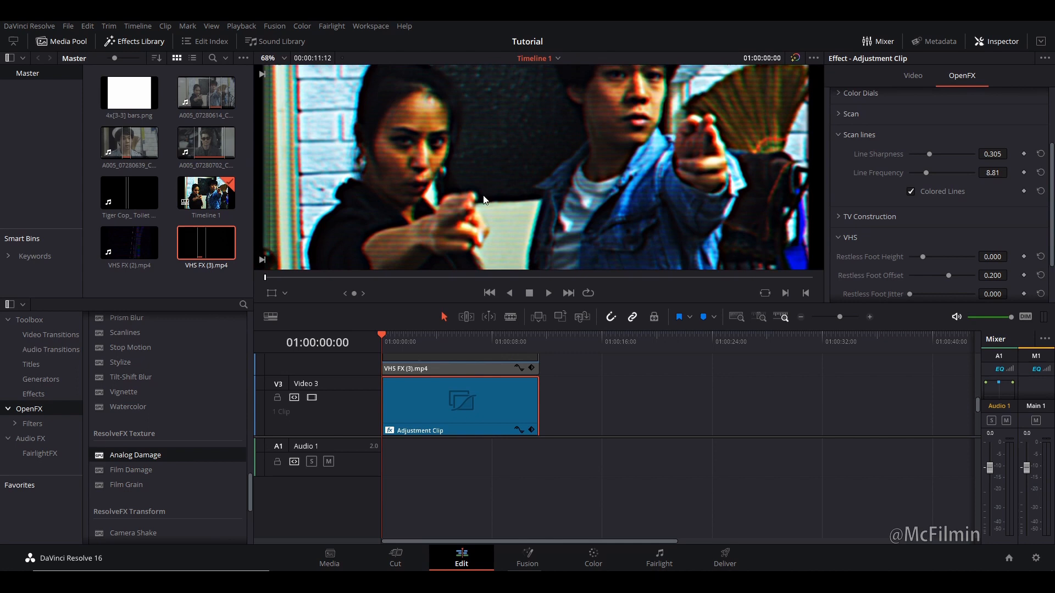
pyautogui.scroll(1, 493, 179)
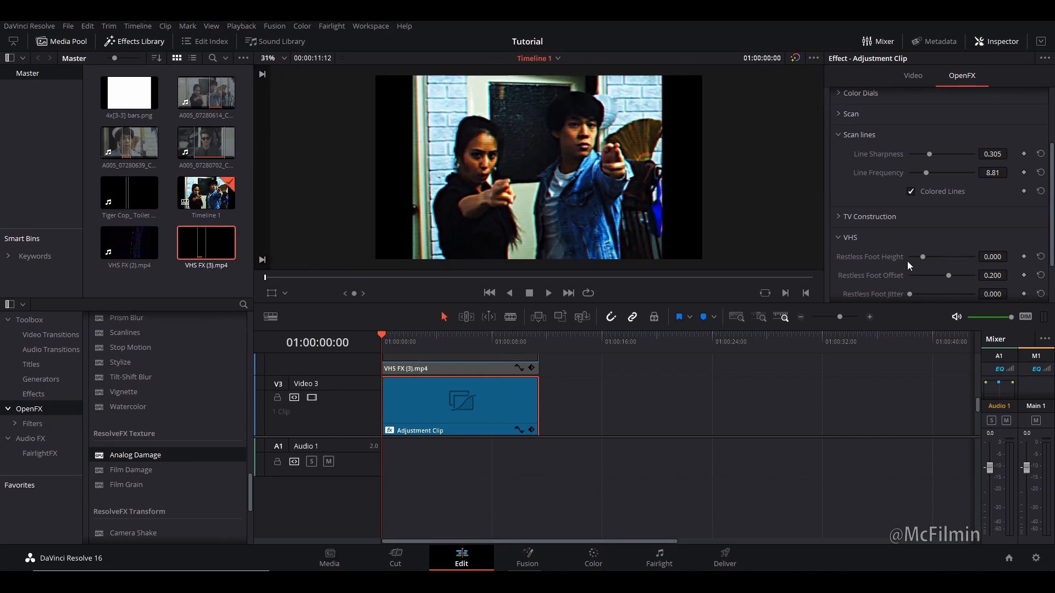
pyautogui.moveTo(923, 257); pyautogui.dragTo(936, 280)
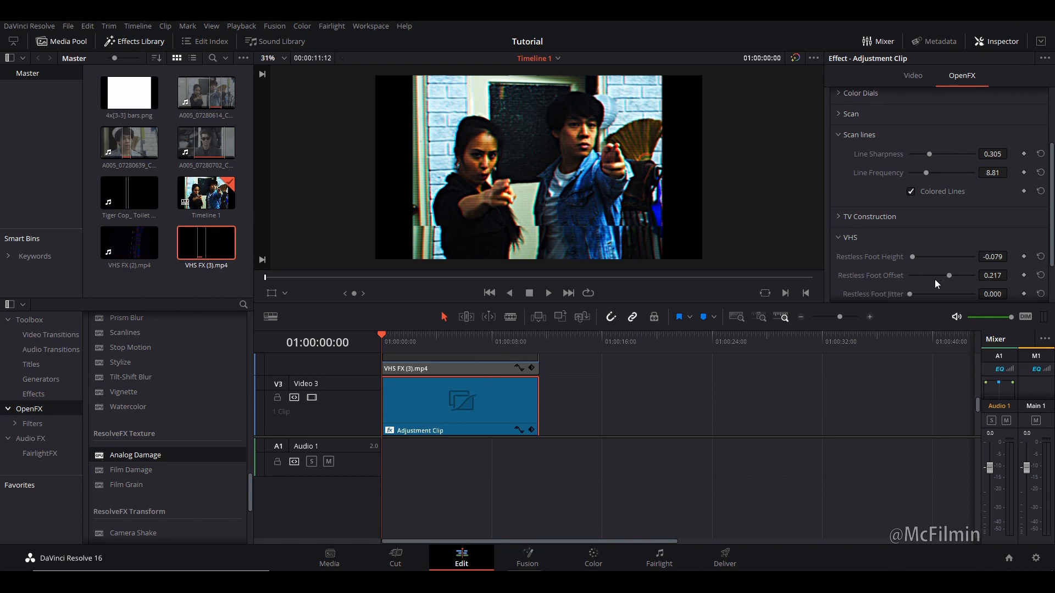
pyautogui.scroll(-2, 1017, 240)
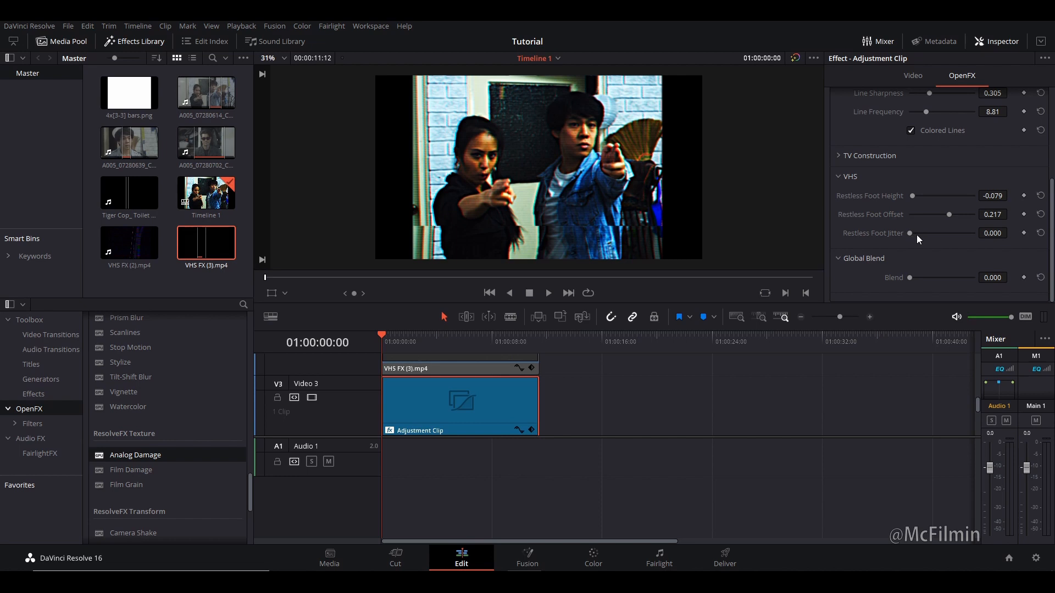
pyautogui.moveTo(912, 233); pyautogui.dragTo(918, 233)
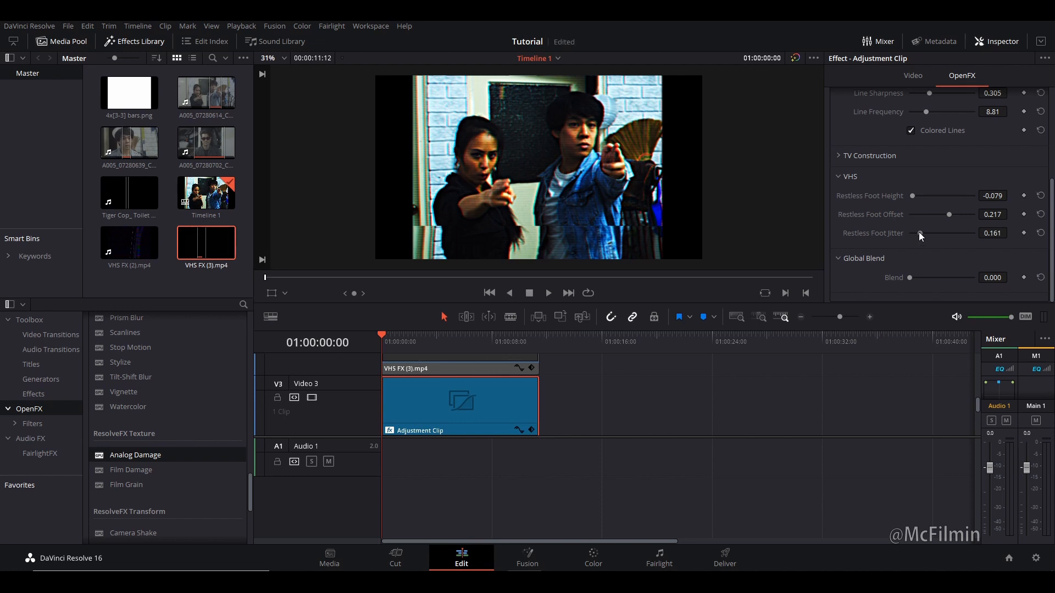
pyautogui.hotkey('ctrl', 's')
# Play back several parts of the timeline to check the scan lines and VHS distortion, and return the playhead to the start.
pyautogui.press('space')
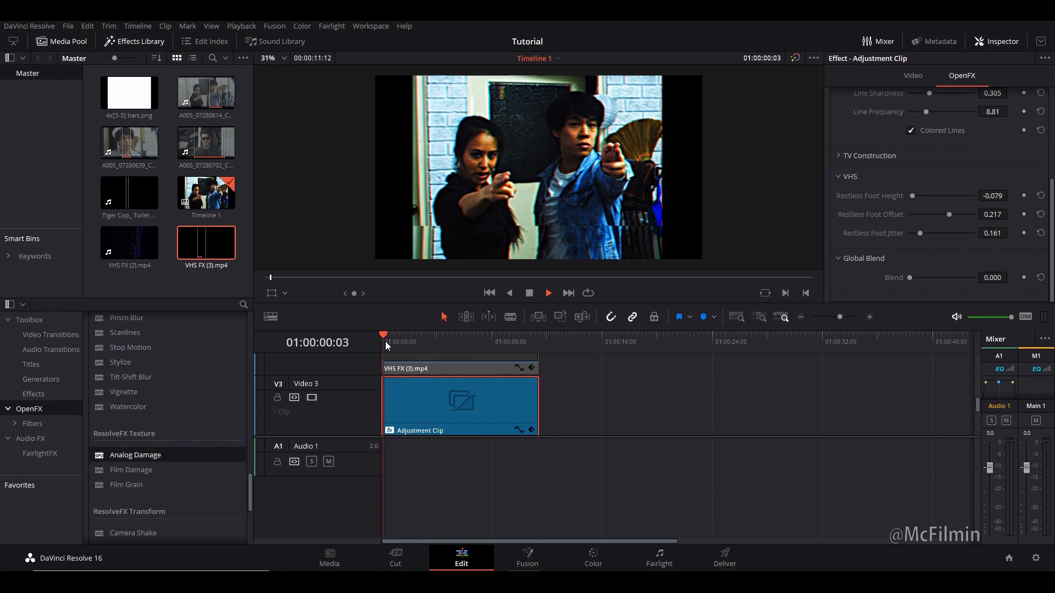
pyautogui.press('space')
pyautogui.click(407, 339)
pyautogui.press('space')
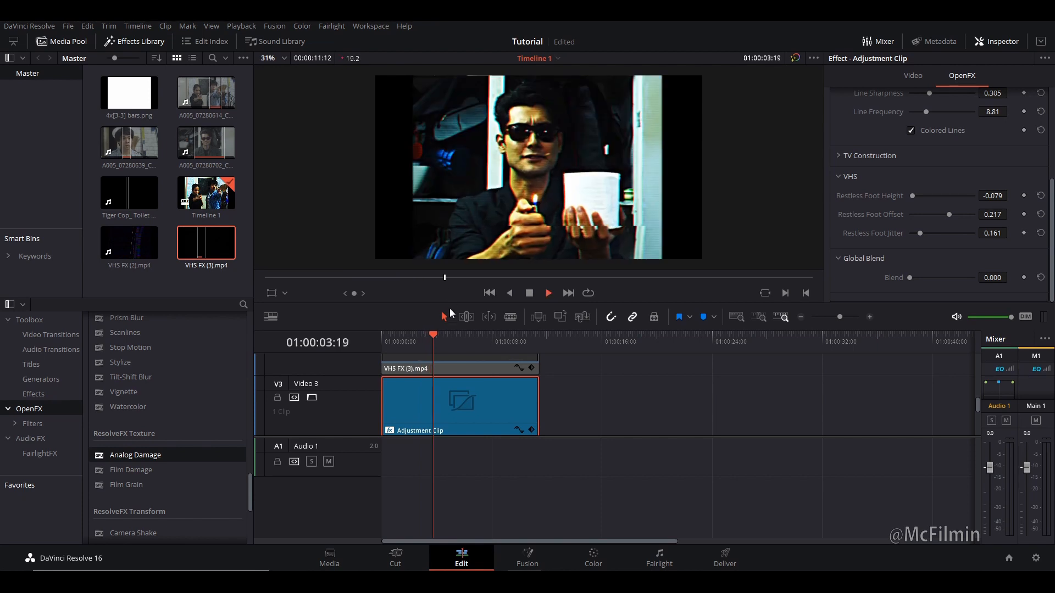
pyautogui.press('space')
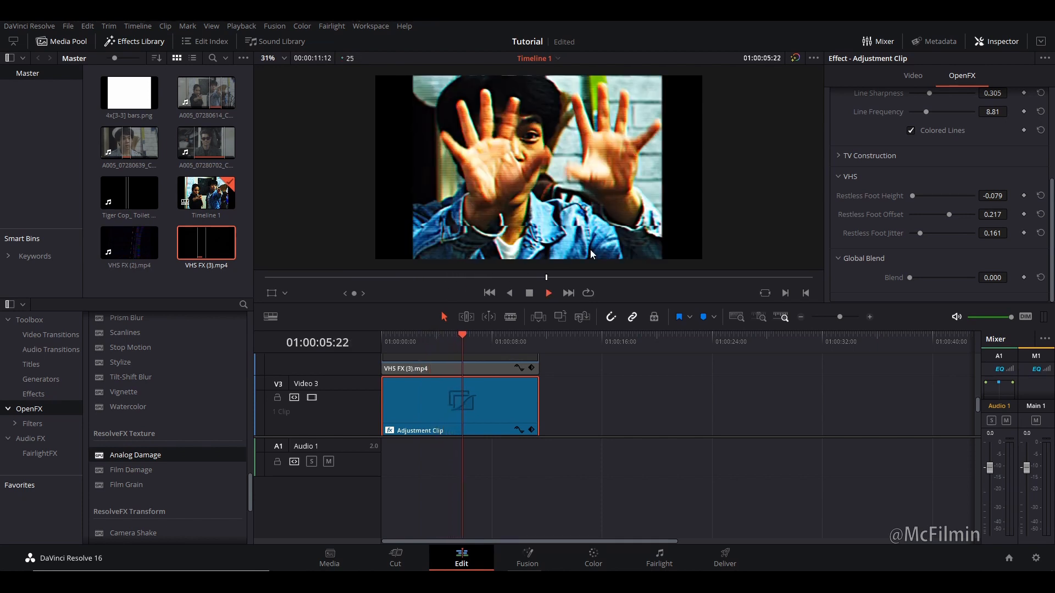
pyautogui.press('space')
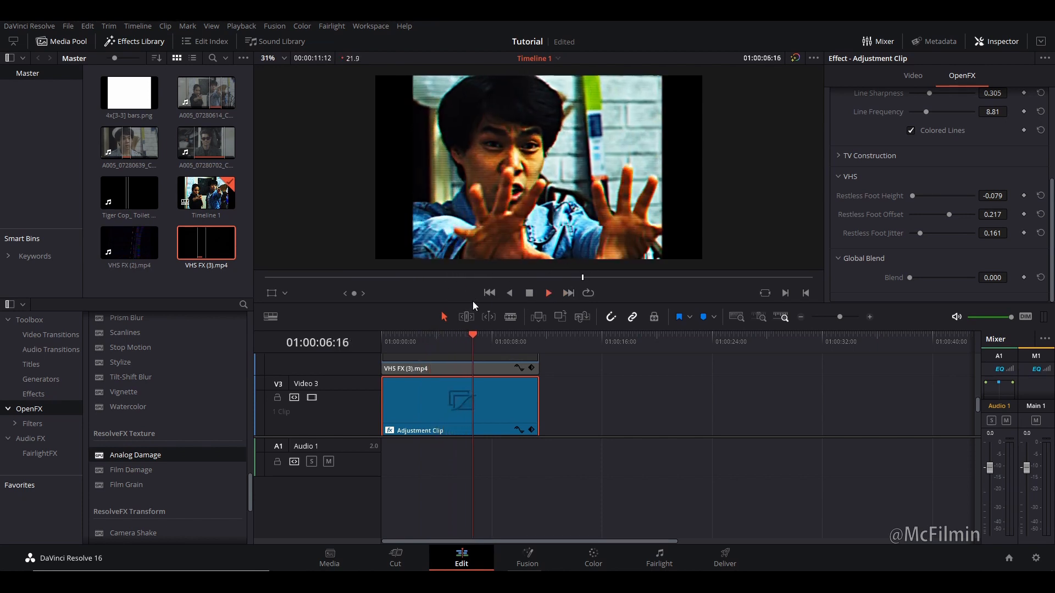
pyautogui.press('space')
pyautogui.moveTo(474, 337); pyautogui.dragTo(374, 334)
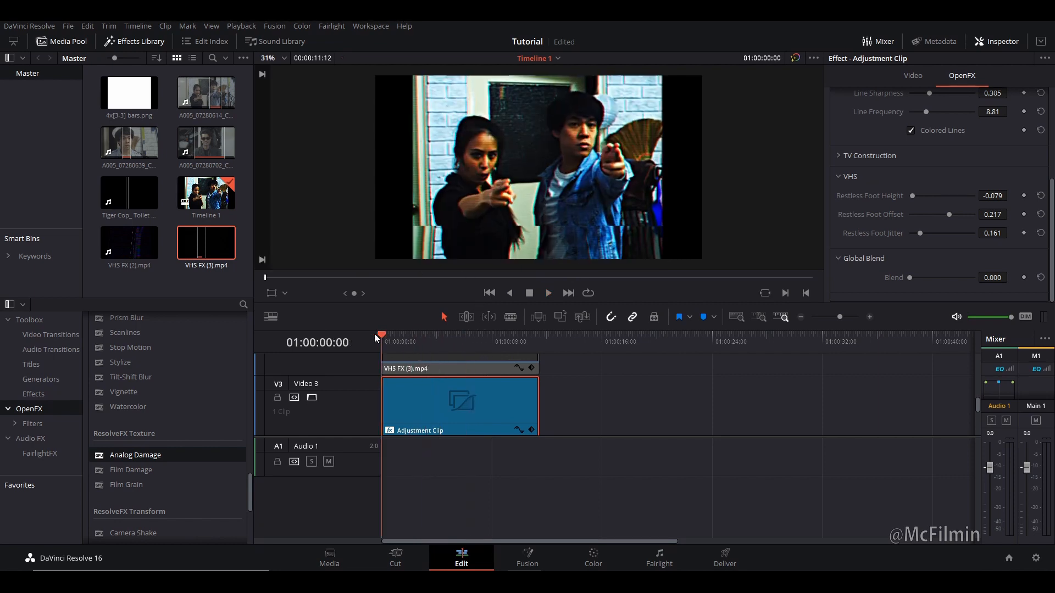
# In the Analog Damage broadcast signal settings, try stronger ghosting, then settle on Ghosting 0.339 and Ghost offset 0.135.
pyautogui.scroll(2, 421, 381)
pyautogui.scroll(-2, 421, 417)
pyautogui.scroll(5, 869, 189)
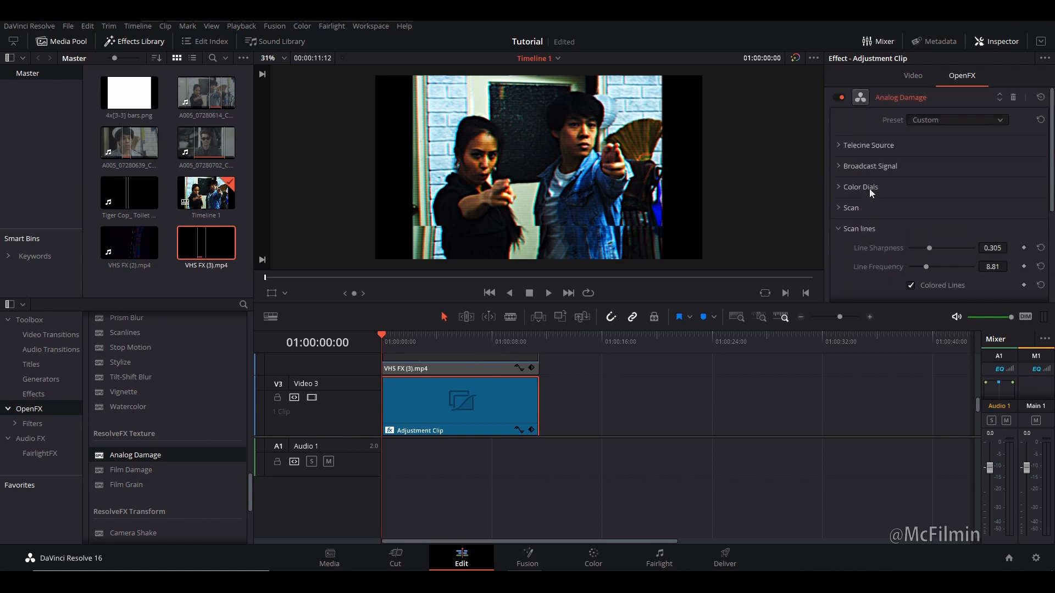
pyautogui.click(839, 169)
pyautogui.scroll(-2, 839, 169)
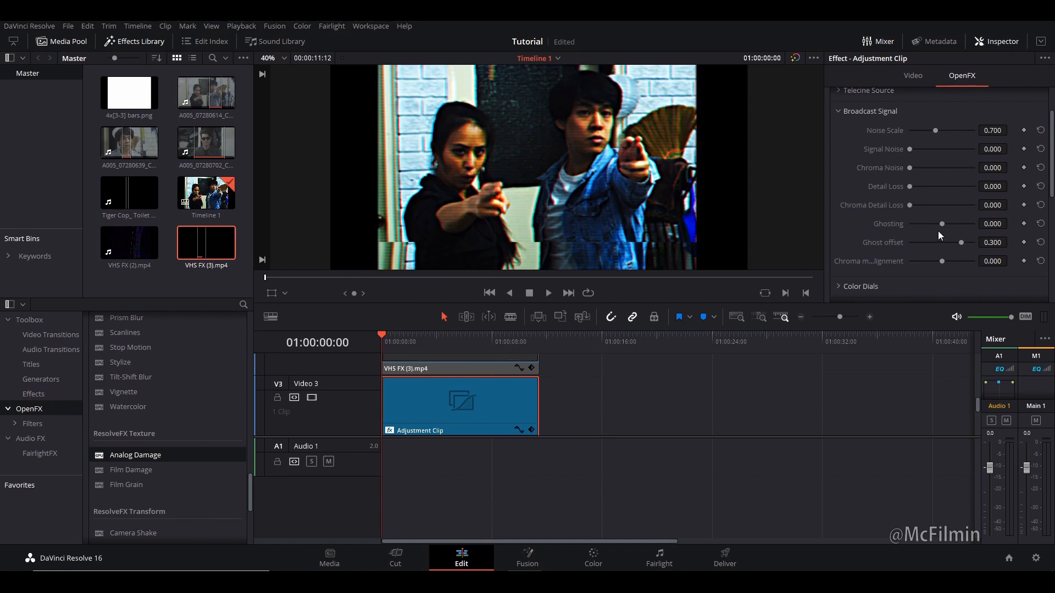
pyautogui.moveTo(942, 225); pyautogui.dragTo(981, 239)
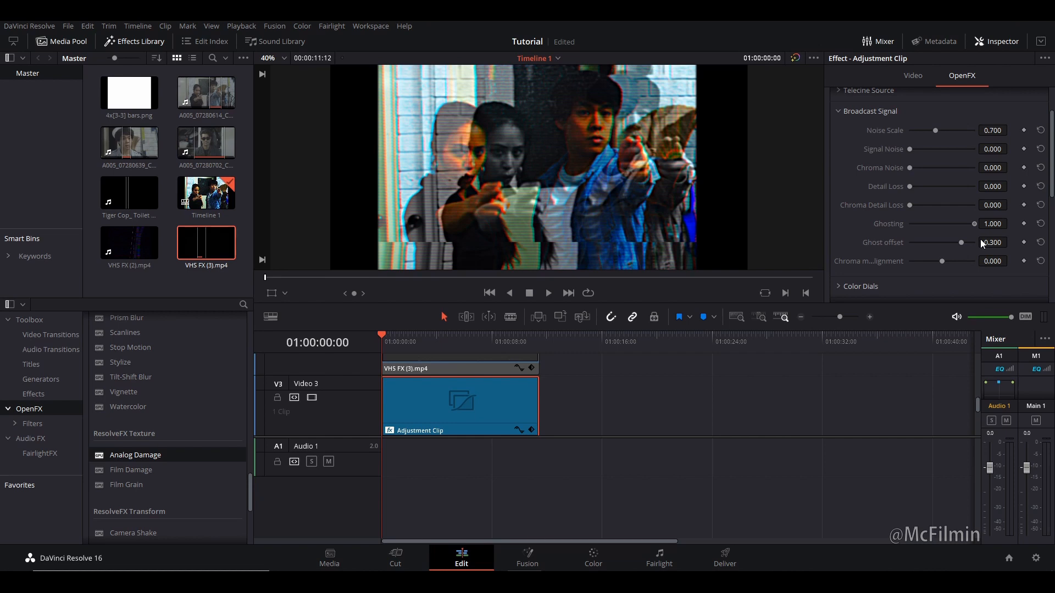
pyautogui.moveTo(966, 241); pyautogui.dragTo(944, 240)
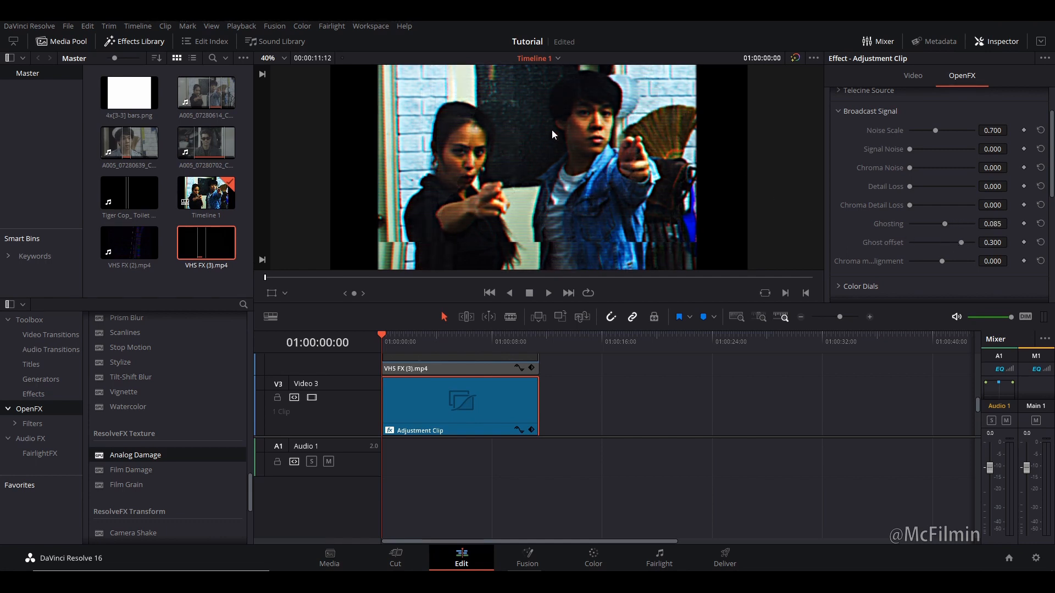
pyautogui.hotkey('ctrl', 's')
pyautogui.moveTo(960, 243)
pyautogui.mouseDown()
pyautogui.moveTo(943, 233)
pyautogui.moveTo(959, 224)
pyautogui.moveTo(945, 246)
pyautogui.moveTo(963, 255)
pyautogui.mouseUp()
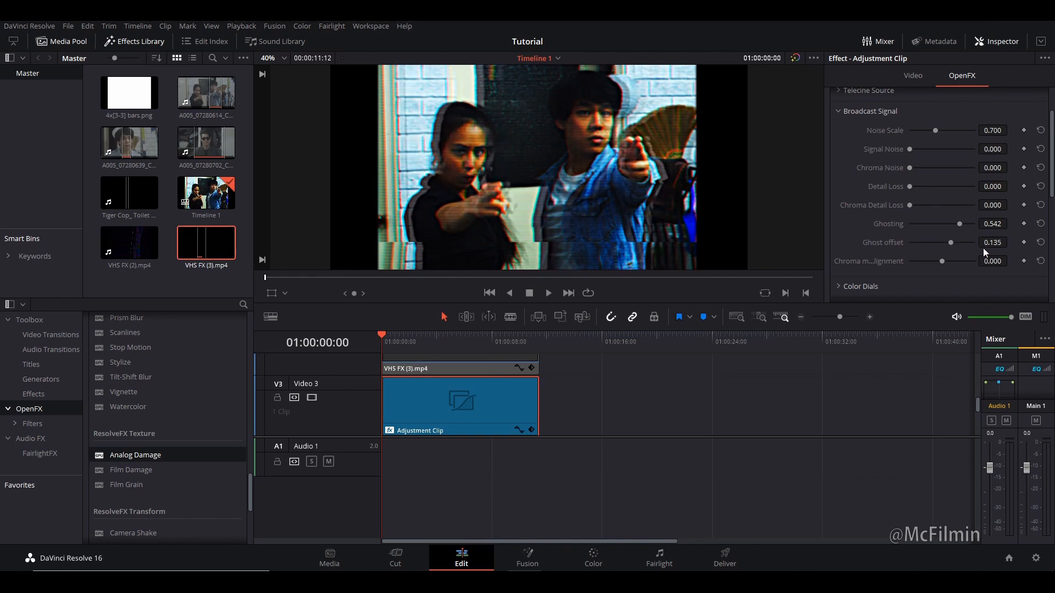
pyautogui.moveTo(964, 225); pyautogui.dragTo(951, 225)
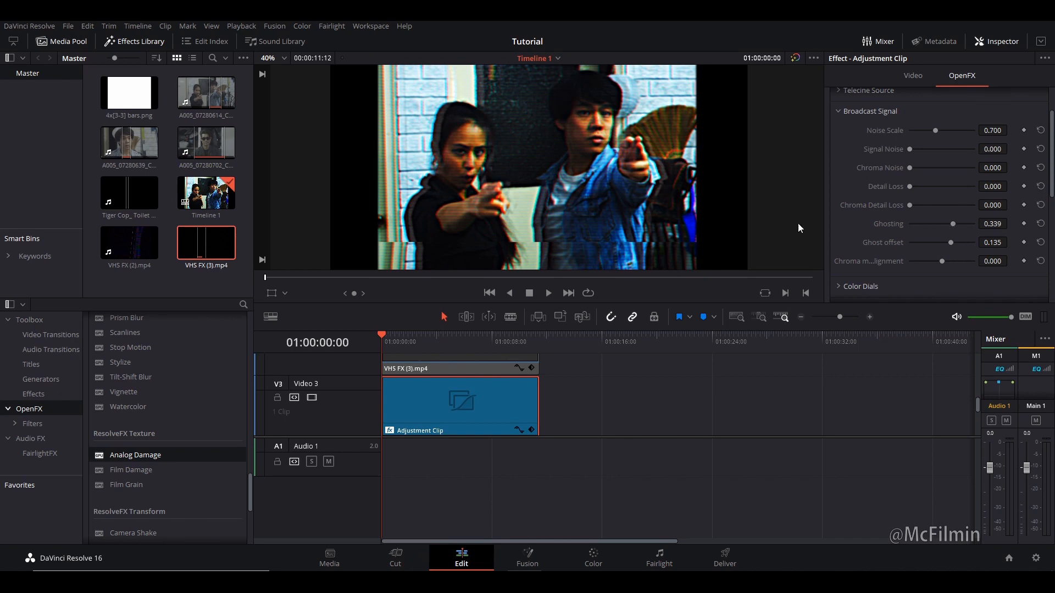
# Re-enable the Video 4 track holding the VHS overlay, play back the combined look, and return the playhead to the start.
pyautogui.scroll(2, 440, 368)
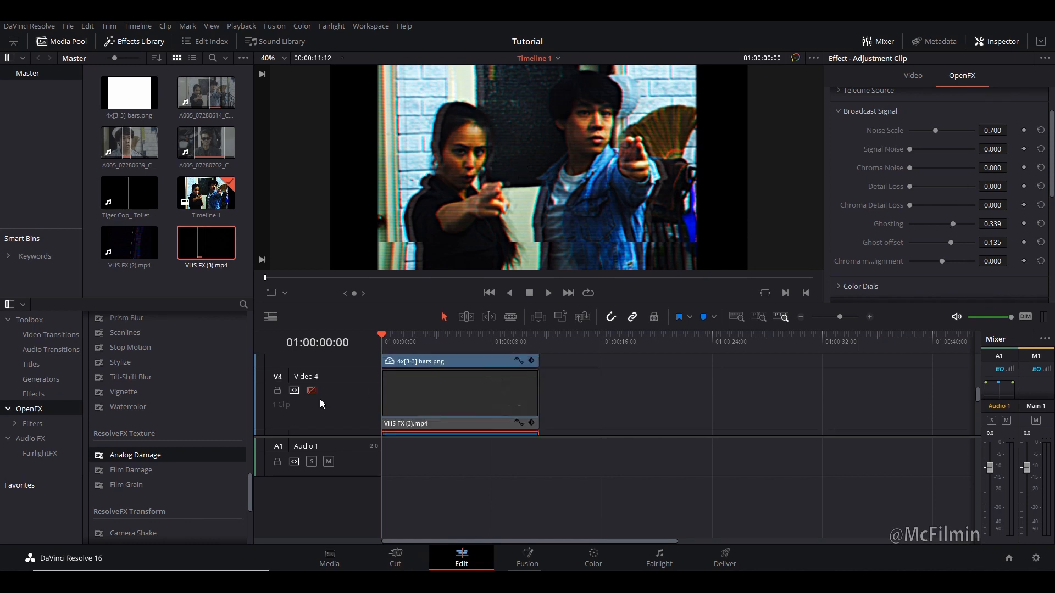
pyautogui.click(309, 391)
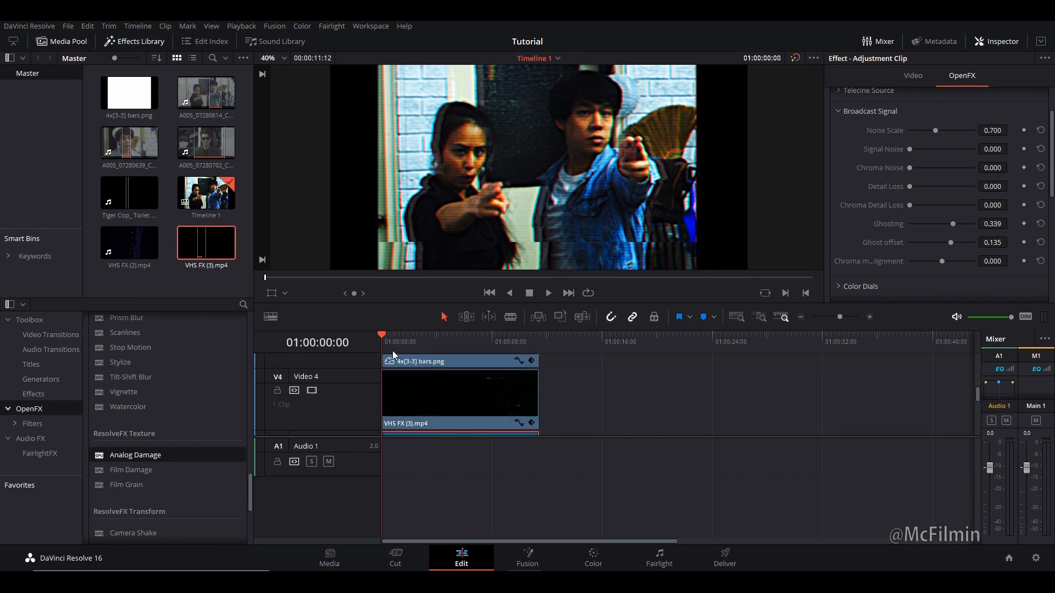
pyautogui.click(450, 341)
pyautogui.press('space')
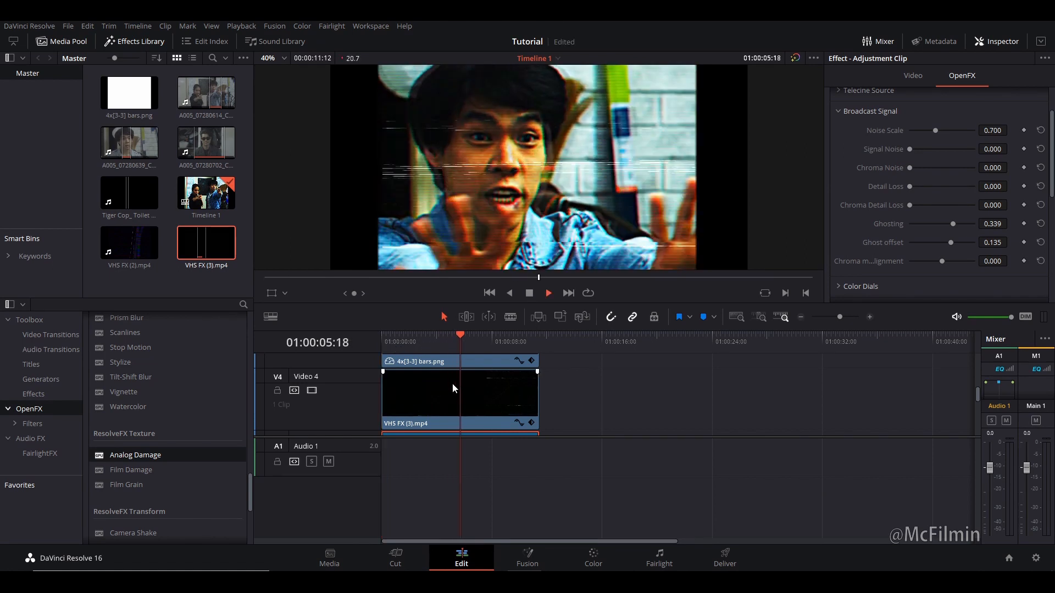
pyautogui.press('space')
pyautogui.press('space')
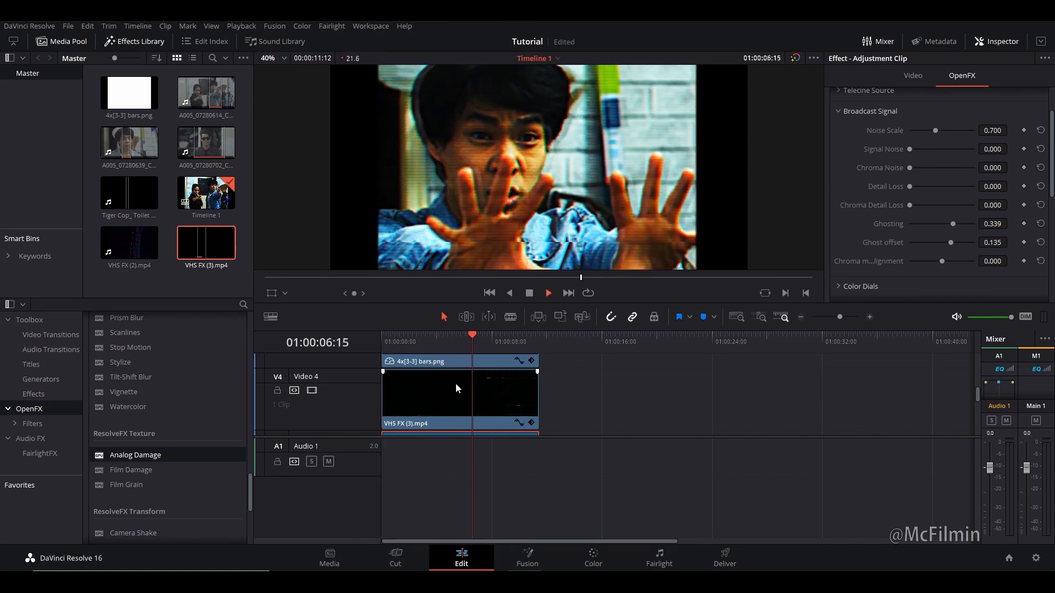
pyautogui.click(404, 343)
pyautogui.moveTo(407, 352); pyautogui.dragTo(378, 355)
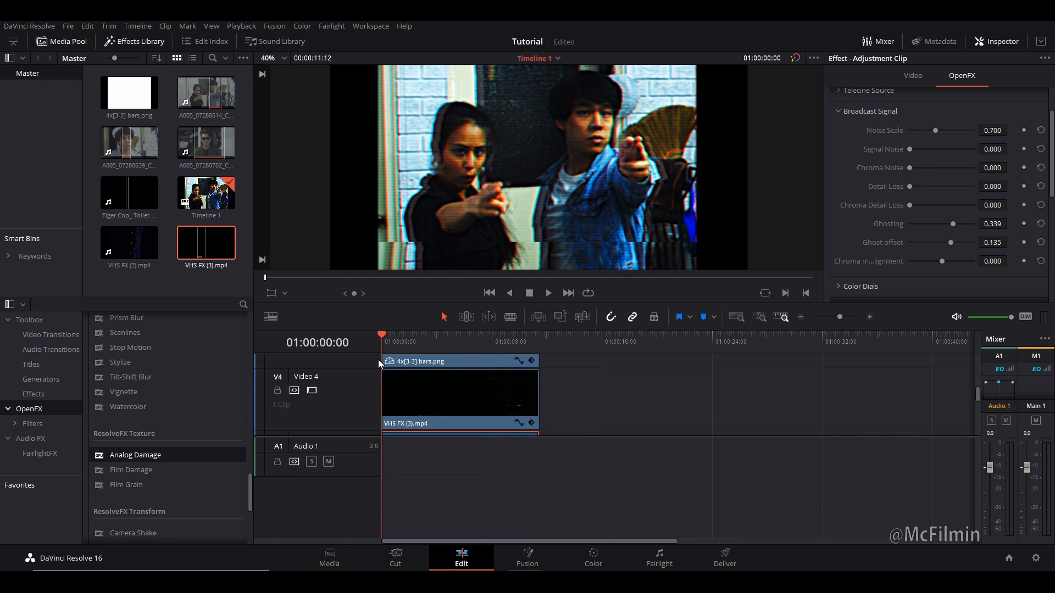